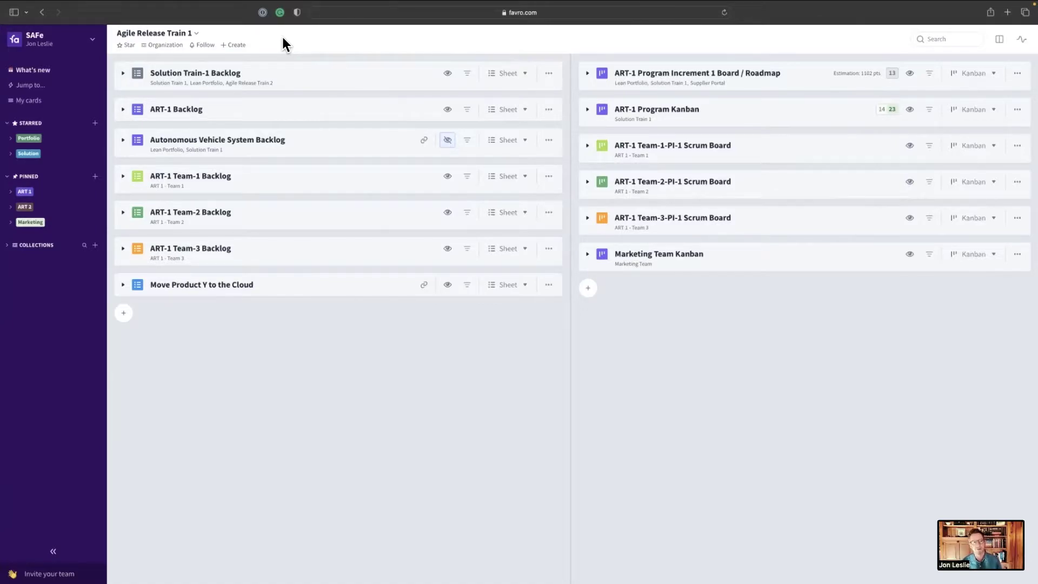
# Expand the Autonomous Vehicle System Backlog and the ART-1 Program Increment 1 Board / Roadmap
pyautogui.click(123, 140)
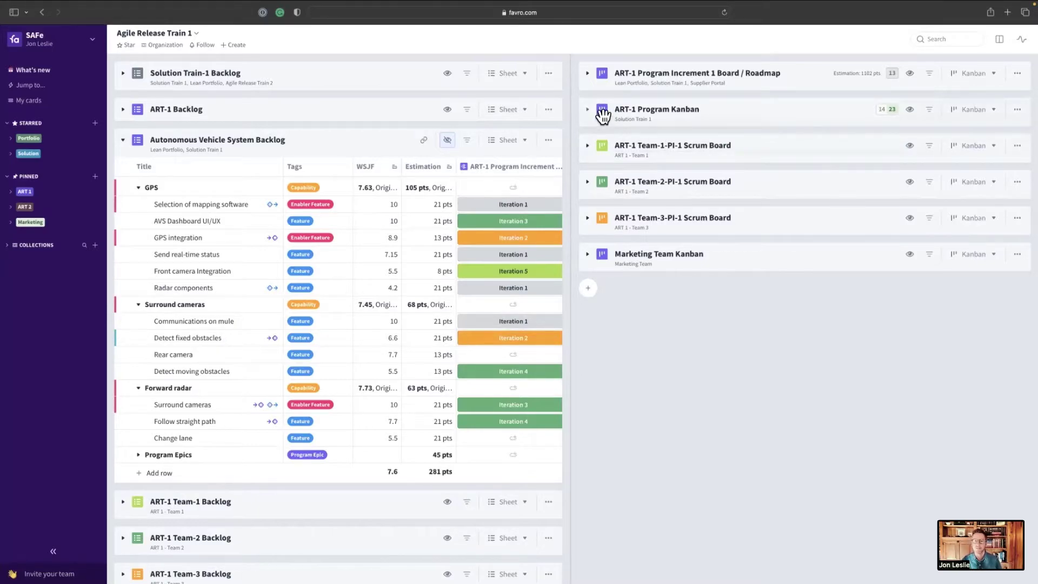
pyautogui.click(587, 73)
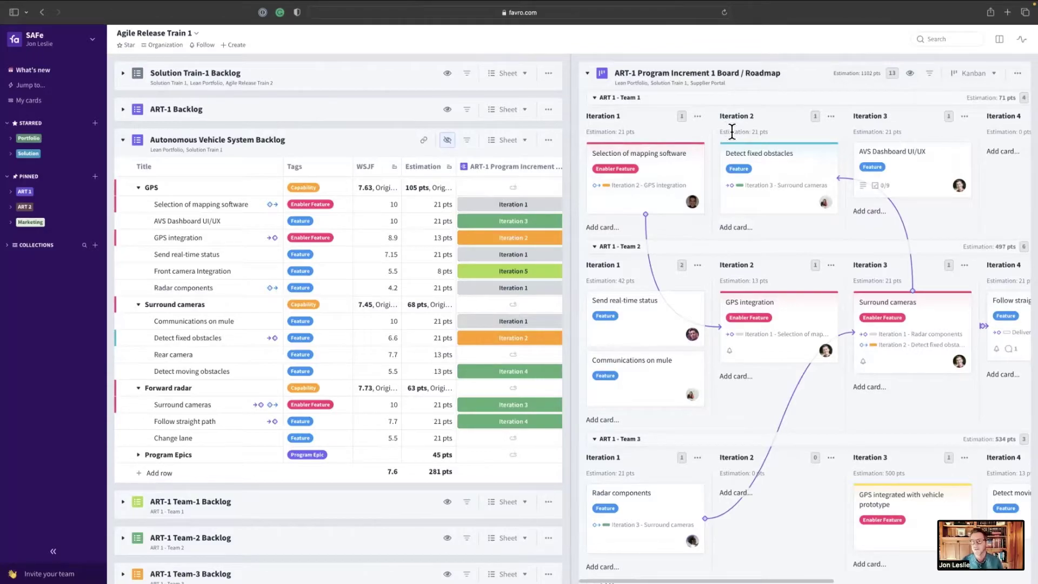
# Look across the Iteration 1 to Iteration 5 columns of the program increment board, and collapse and re-expand the ART 1 - Team 1 lane
pyautogui.hscroll(4, 781, 168)
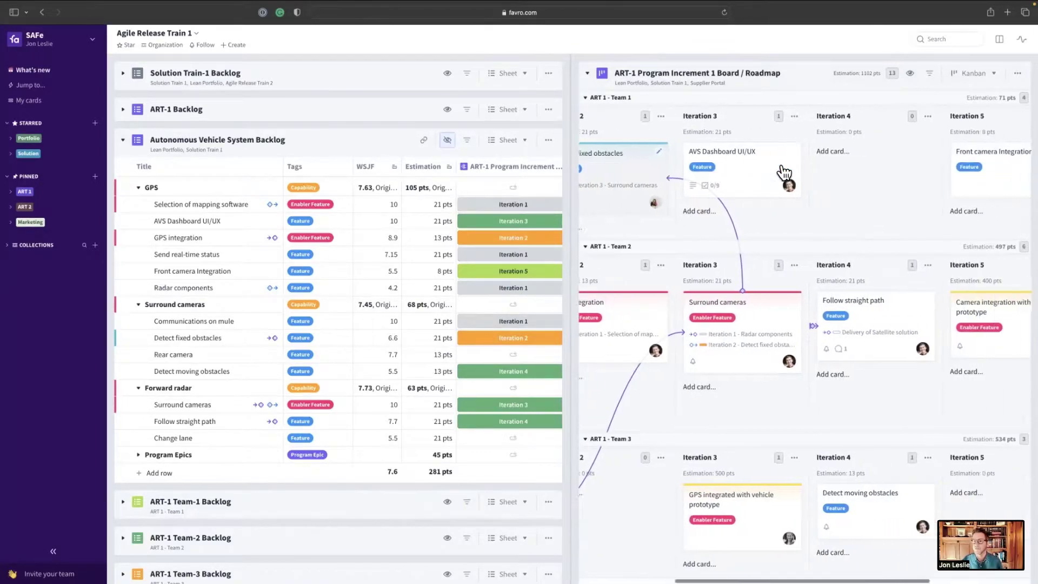
pyautogui.hscroll(-4, 783, 172)
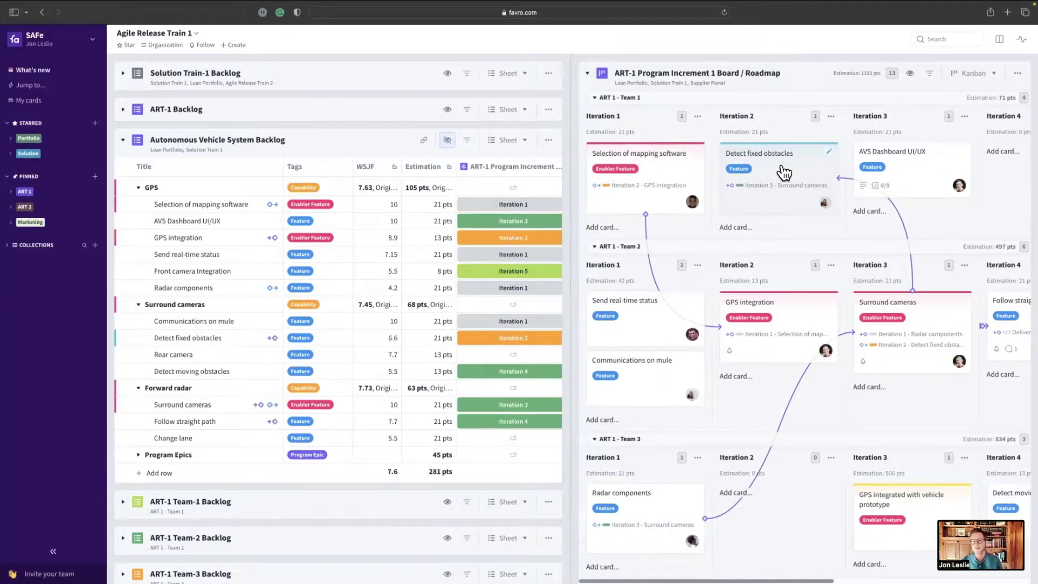
pyautogui.hscroll(8, 784, 173)
pyautogui.hscroll(5, 784, 173)
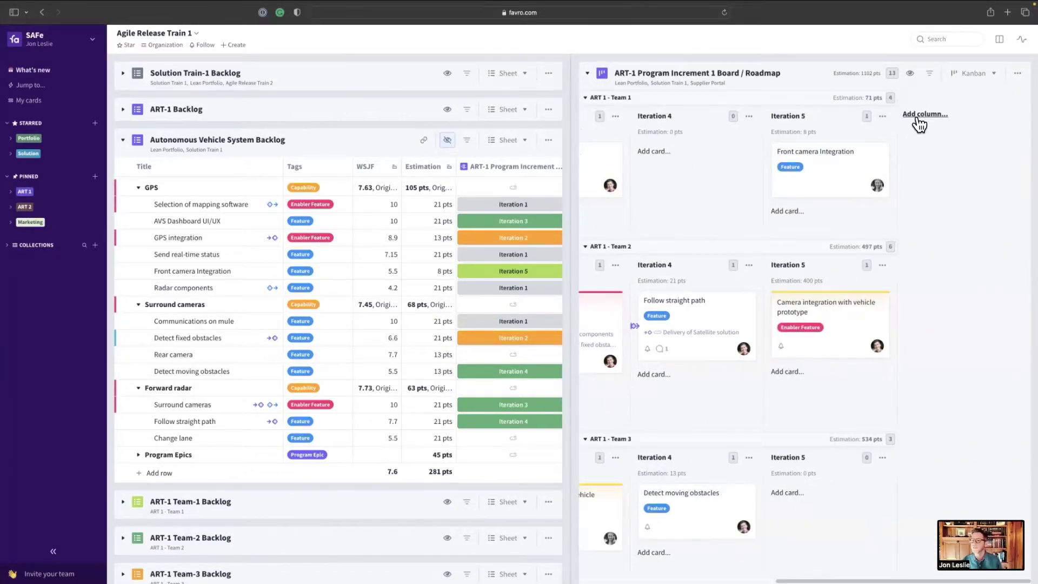
pyautogui.hscroll(-13, 857, 212)
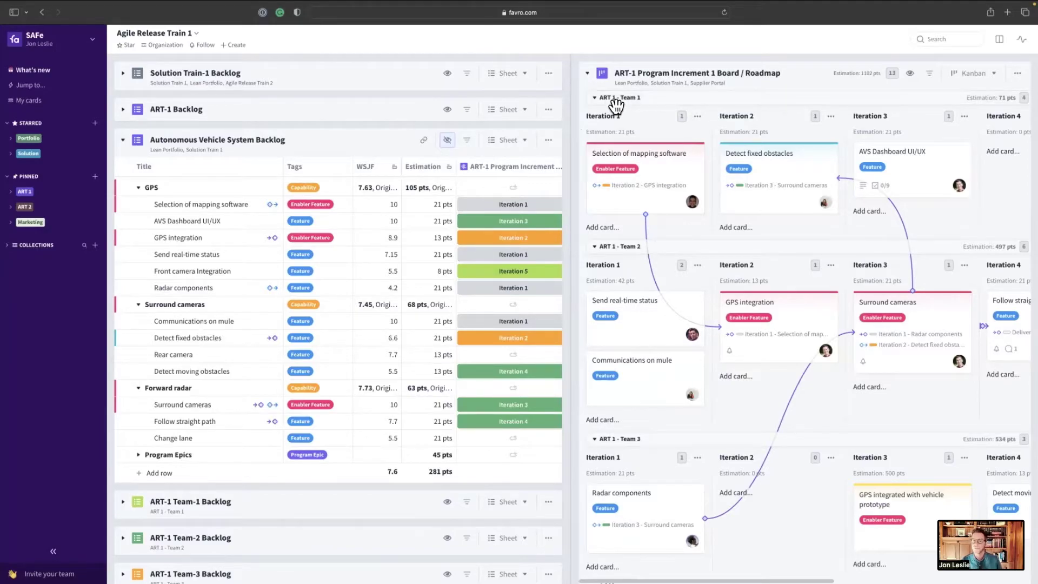
pyautogui.click(594, 98)
pyautogui.click(593, 98)
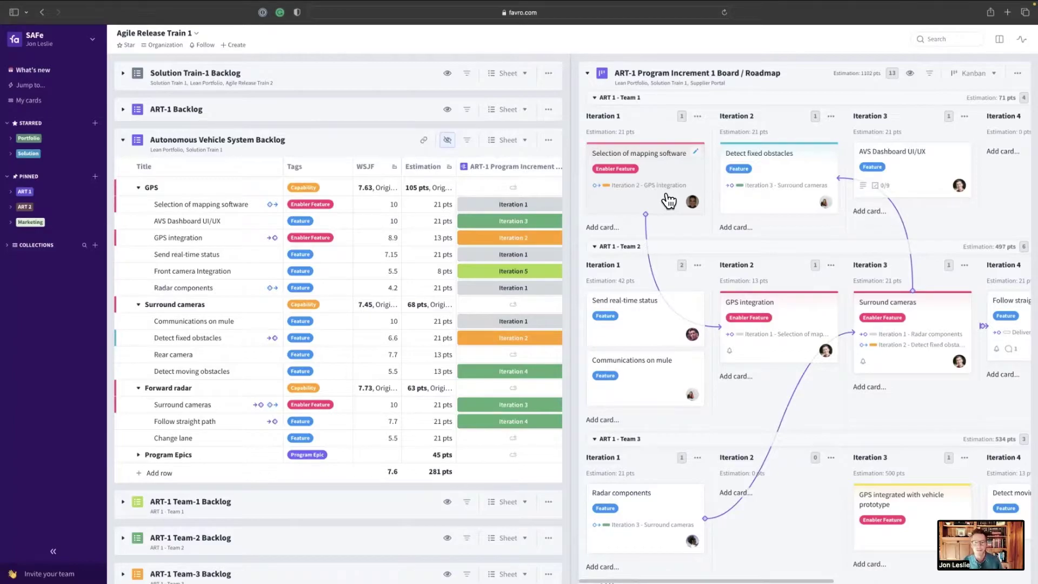
# Schedule the Change lane feature from the backlog into Iteration 4 of the ART 1 - Team 1 lane
pyautogui.moveTo(277, 239)
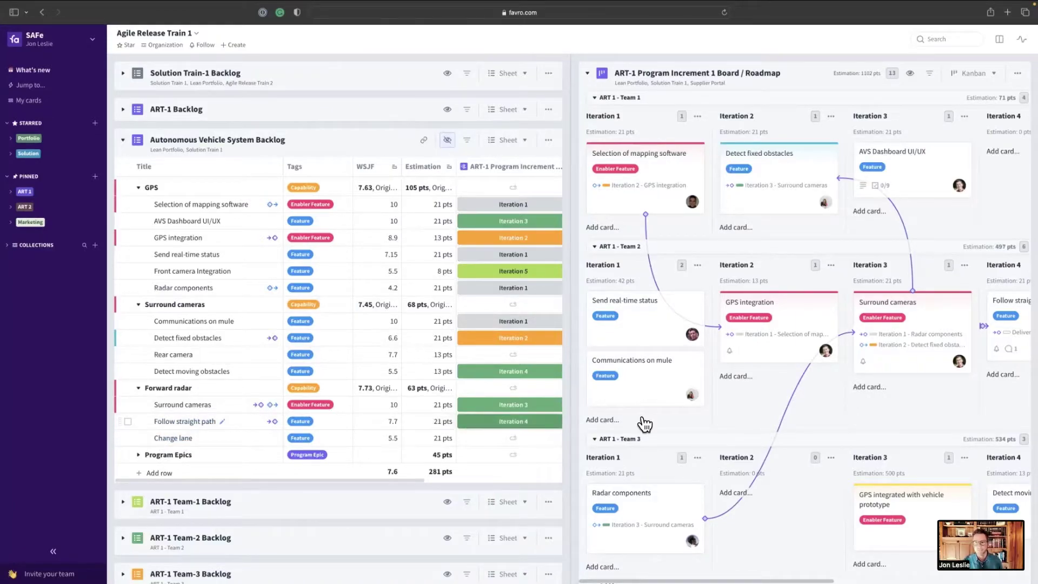
pyautogui.hscroll(2, 763, 418)
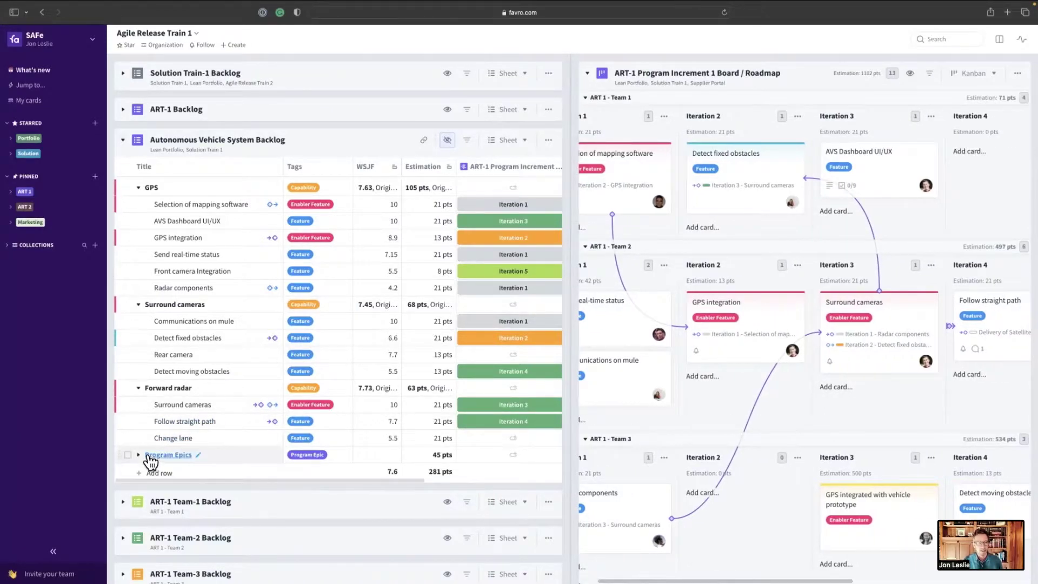
pyautogui.moveTo(120, 439); pyautogui.dragTo(967, 176)
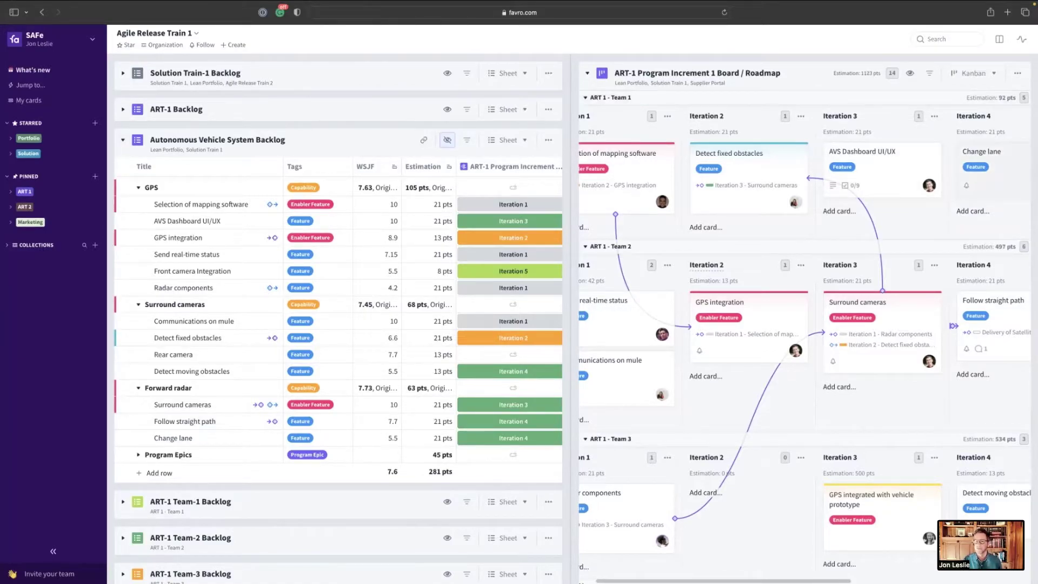
# Switch the direction of the dependency between Selection of mapping software and GPS integration, and switch it back again
pyautogui.hscroll(3, 534, 325)
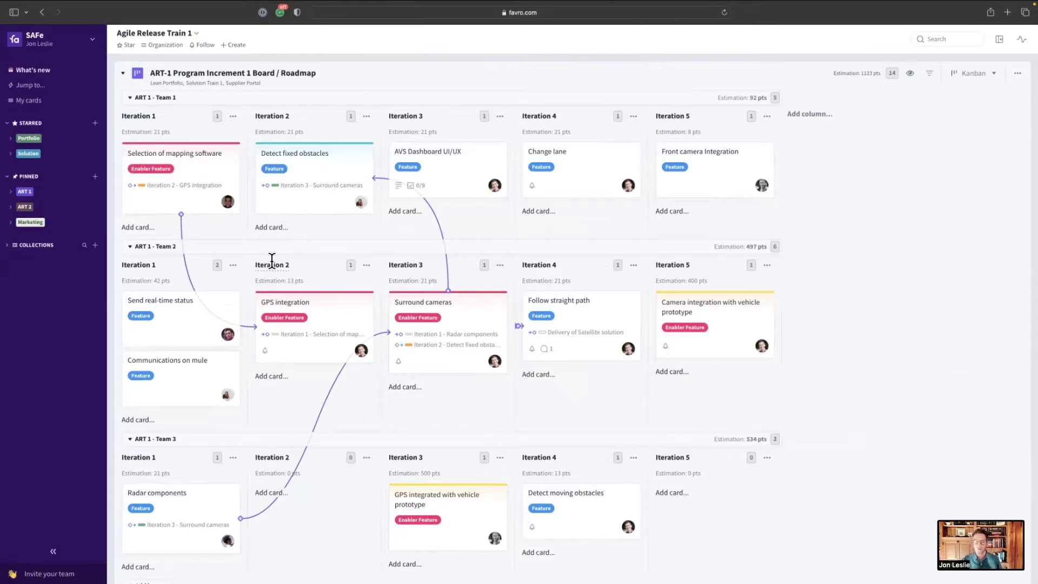
pyautogui.click(192, 276)
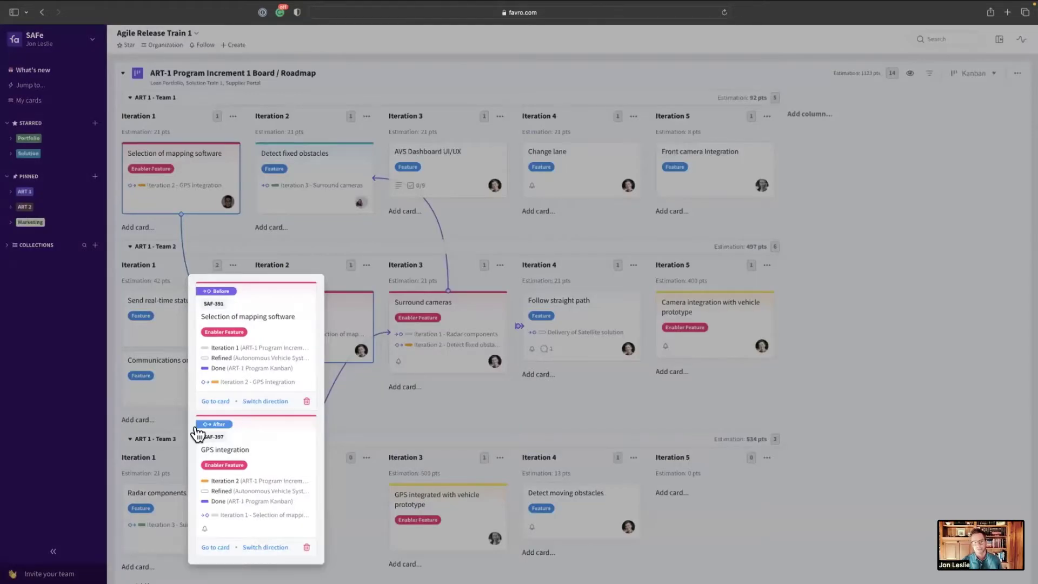
pyautogui.click(263, 547)
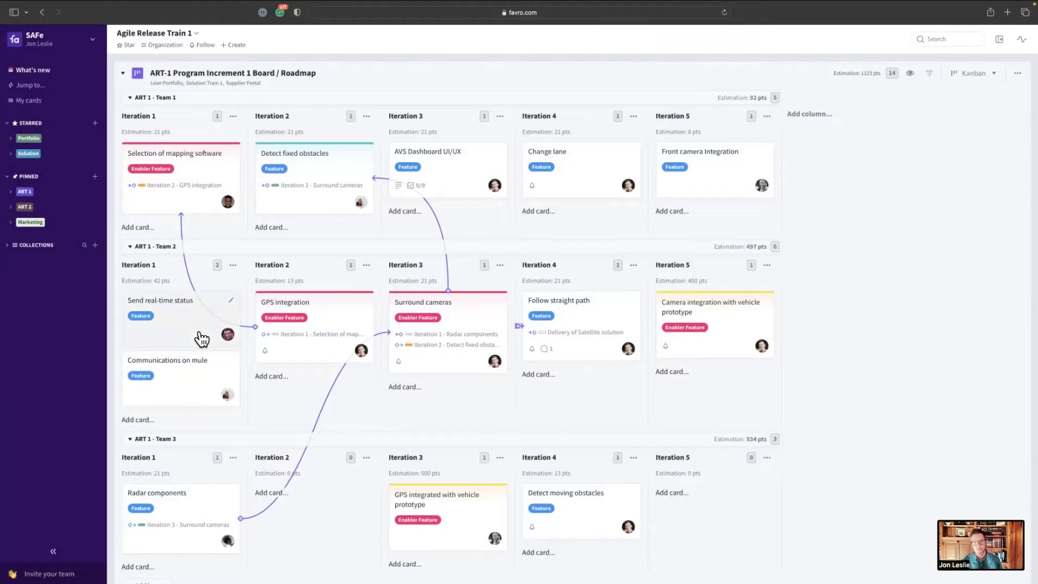
pyautogui.click(189, 274)
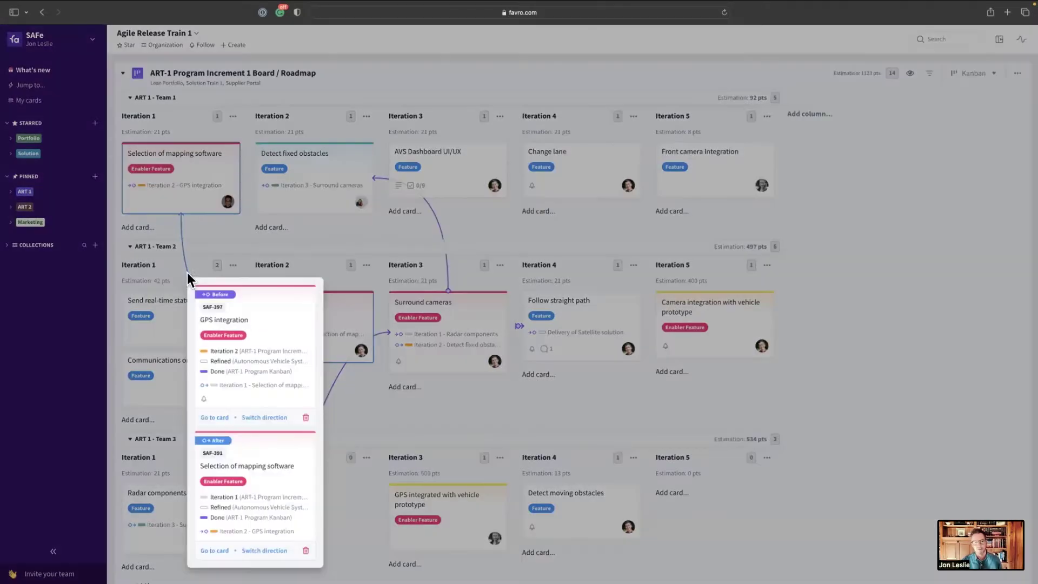
pyautogui.click(264, 550)
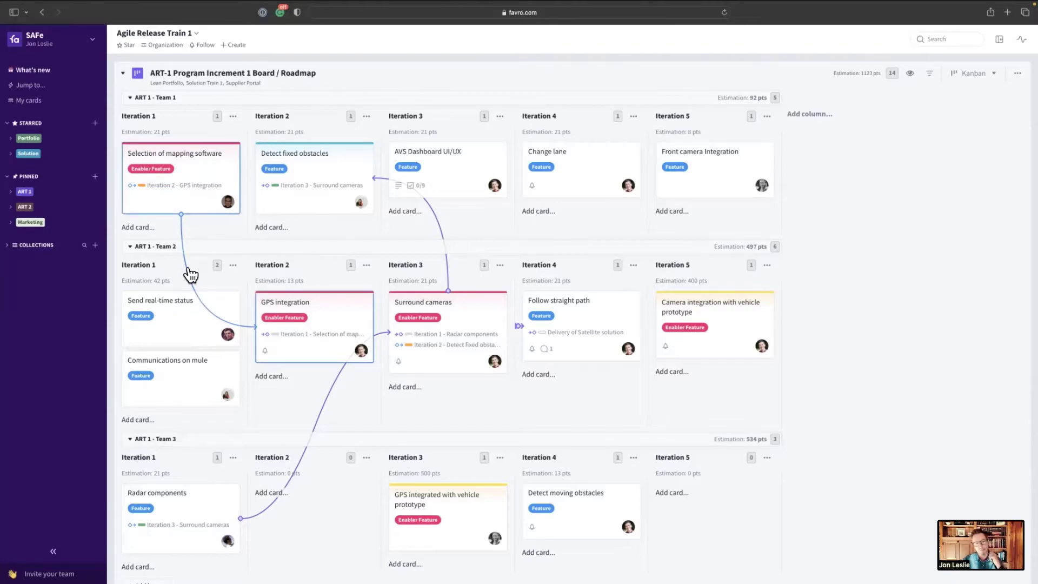
# Open the Selection of mapping software card, inspect its GPS integration dependency, and close the card
pyautogui.click(200, 192)
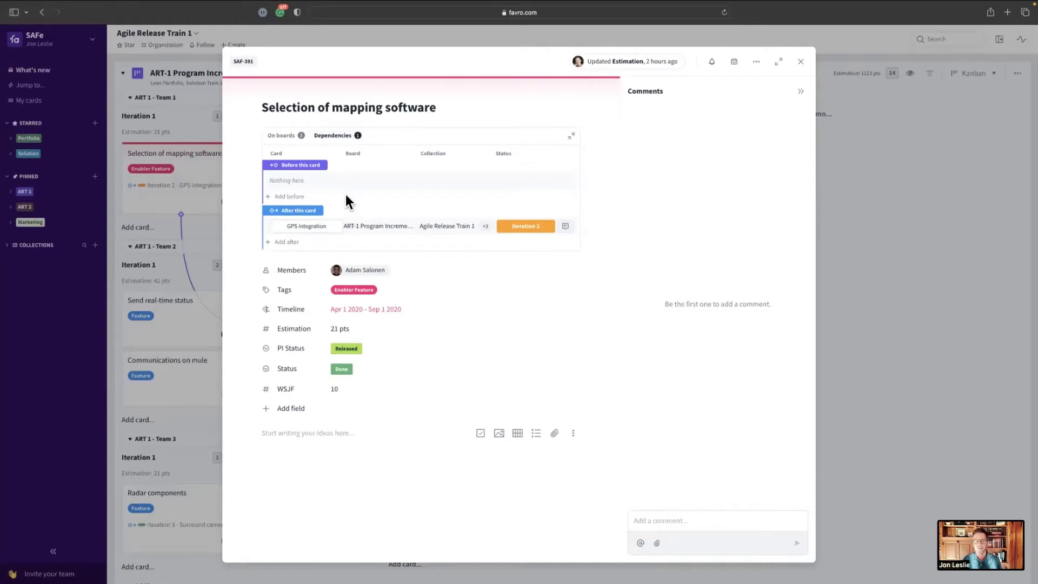
pyautogui.moveTo(324, 229)
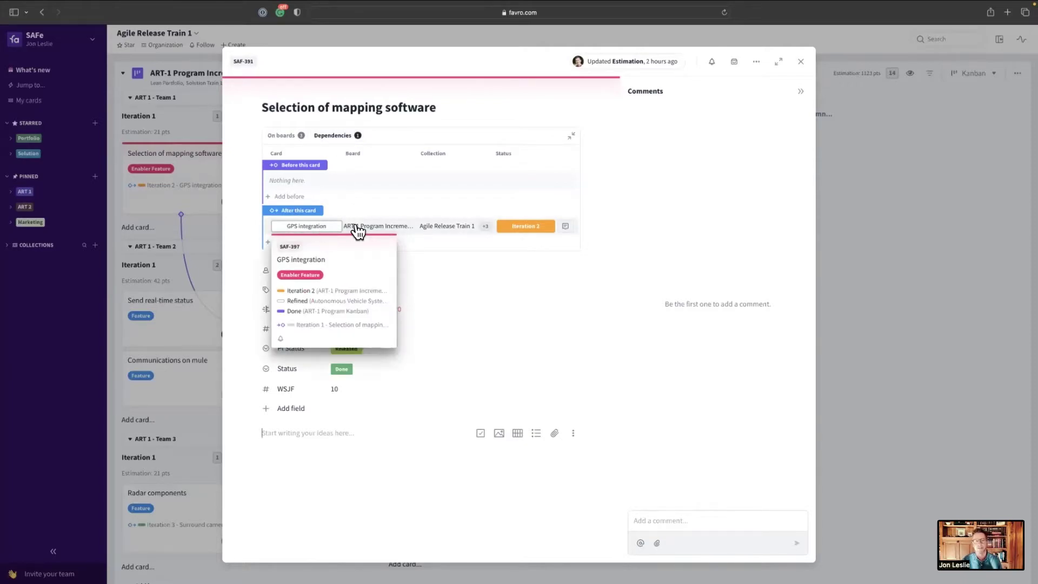
pyautogui.click(798, 65)
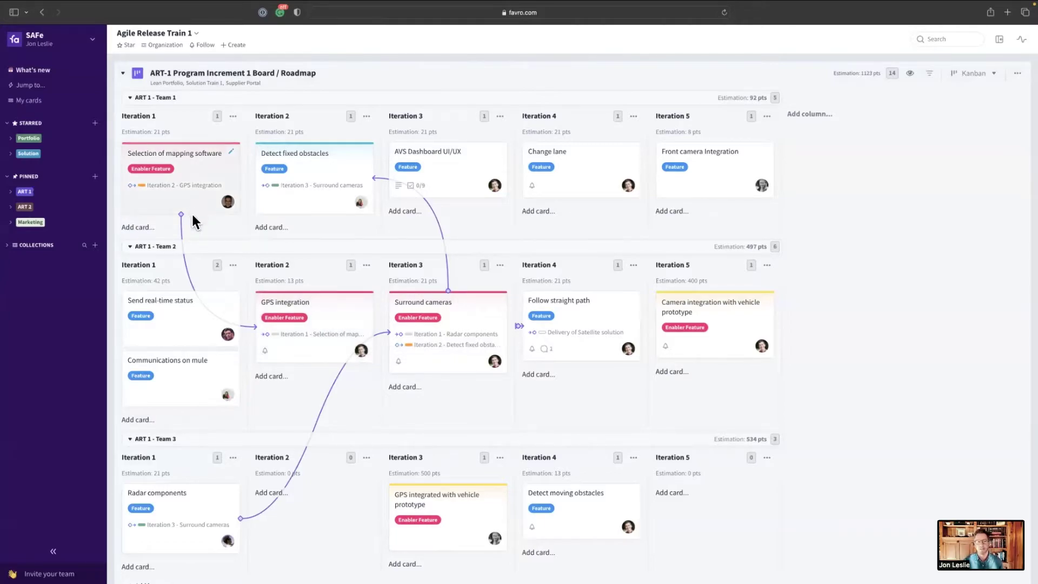
# Remove the dependency between Selection of mapping software and GPS integration, and the one between Radar components and Surround cameras
pyautogui.click(183, 235)
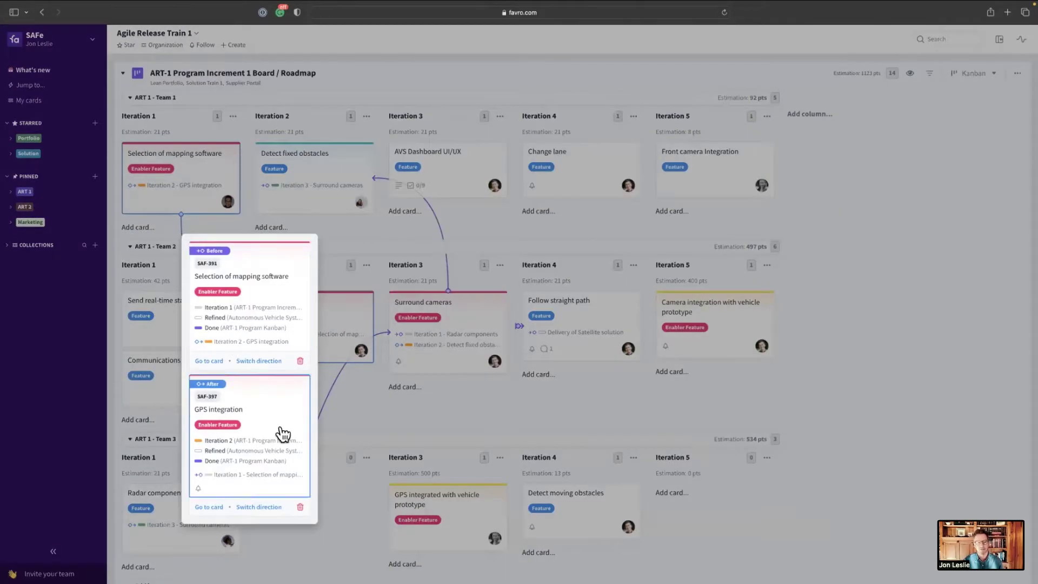
pyautogui.click(300, 507)
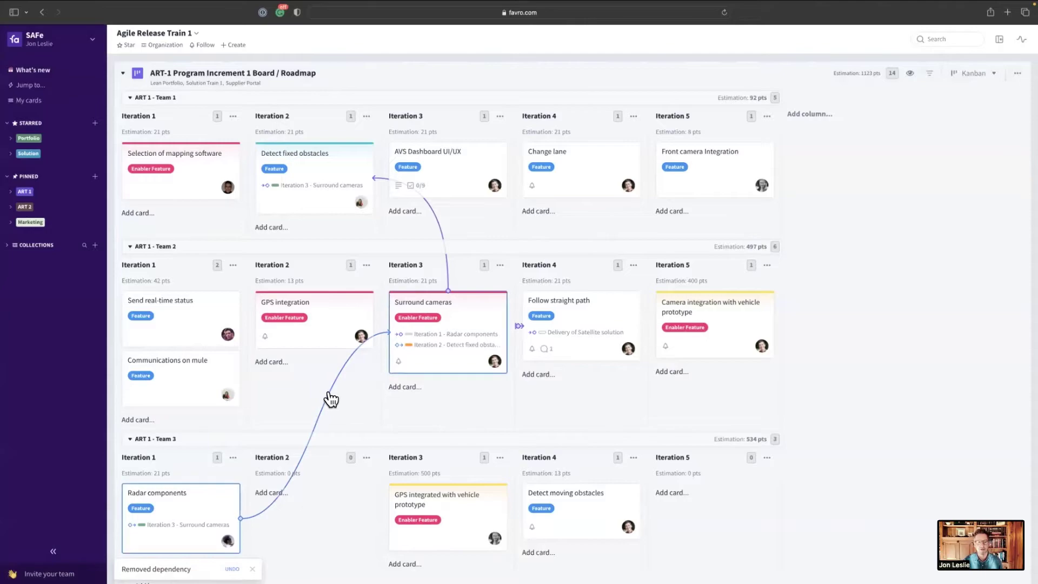
pyautogui.click(331, 395)
pyautogui.click(449, 371)
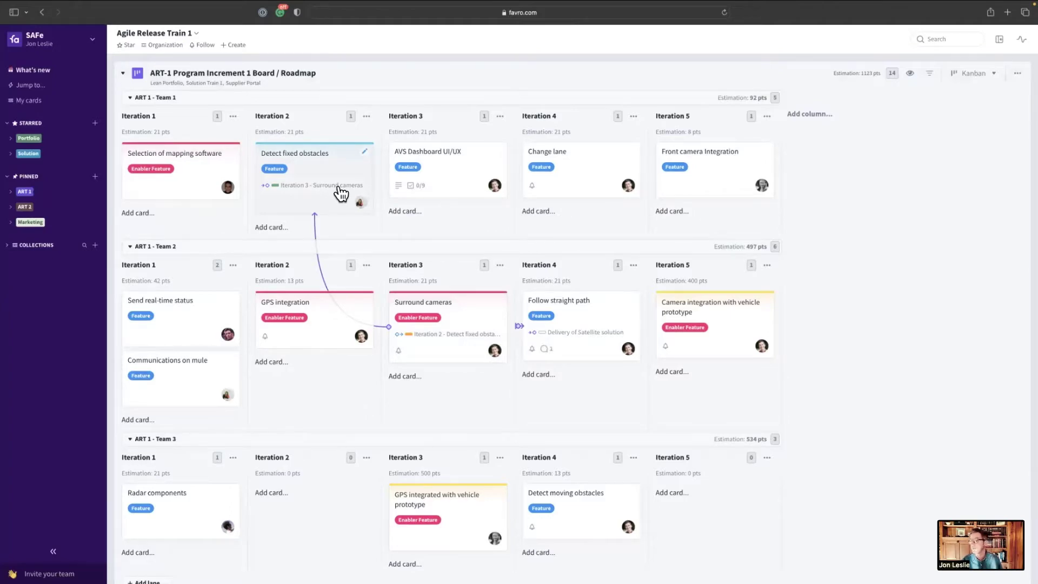
# Move the Detect fixed obstacles card to Iteration 4 in the ART 1 - Team 1 lane and remove its dependency on Surround cameras
pyautogui.moveTo(340, 193)
pyautogui.mouseDown()
pyautogui.moveTo(611, 185)
pyautogui.moveTo(326, 186)
pyautogui.mouseUp()
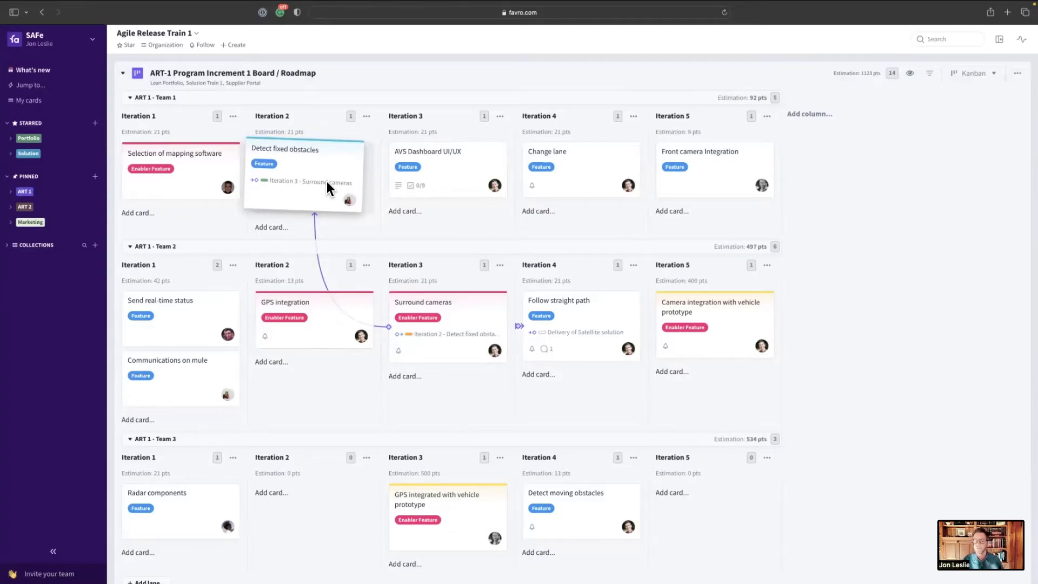
pyautogui.moveTo(326, 181); pyautogui.dragTo(615, 172)
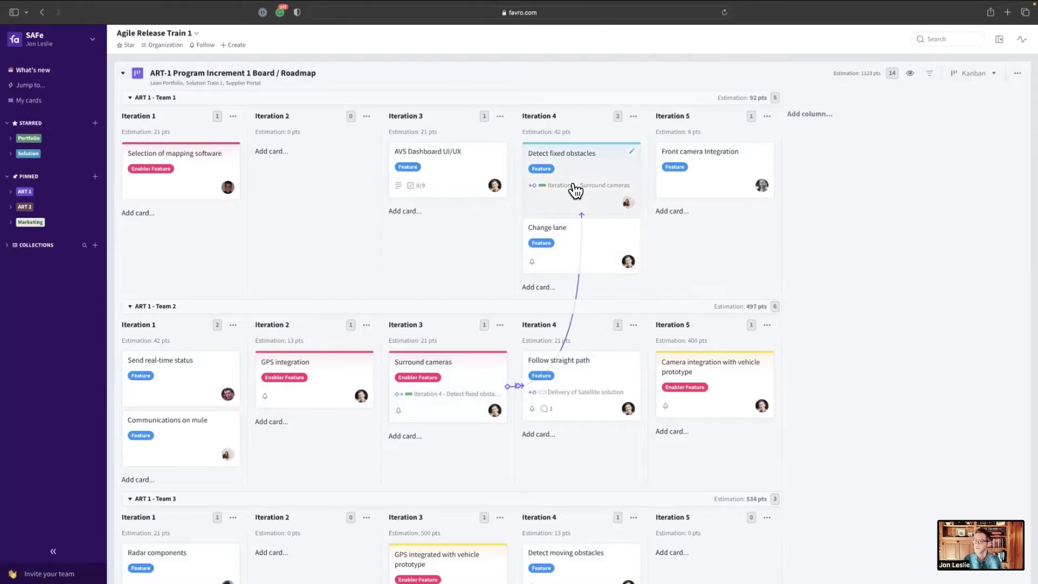
pyautogui.click(582, 292)
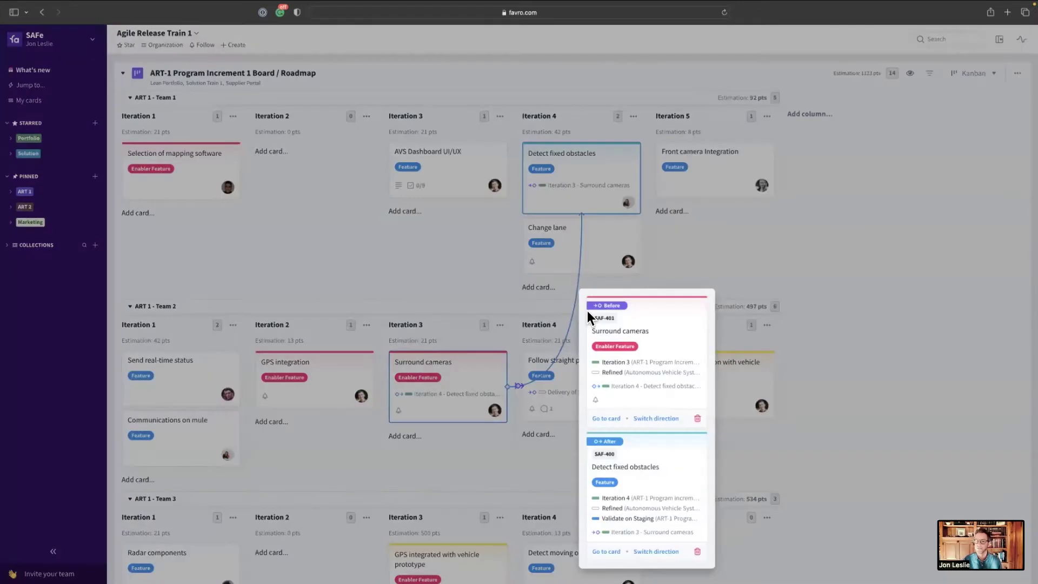
pyautogui.click(696, 551)
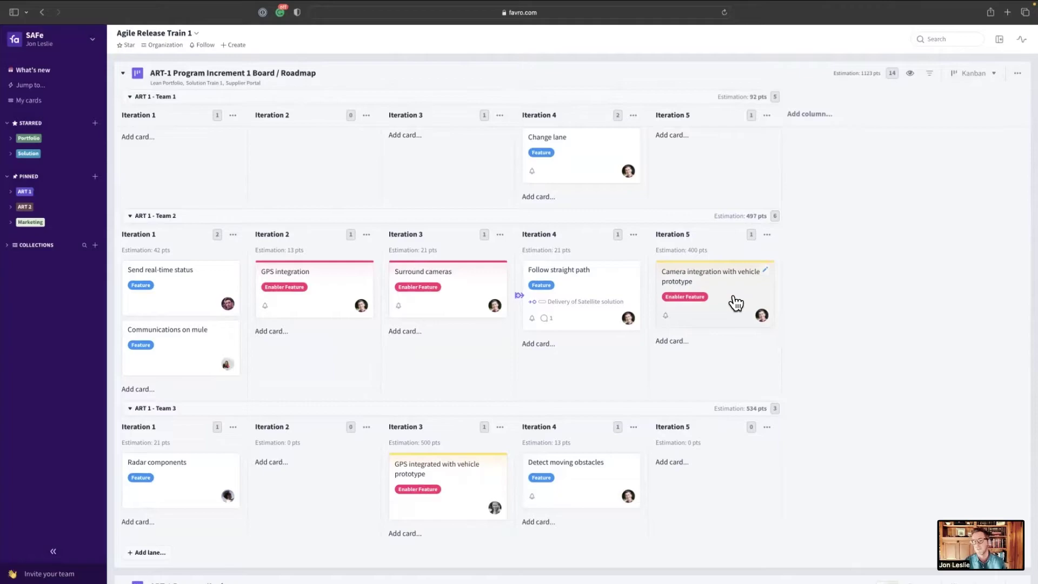
# View the Detect moving obstacles card's dependency section and its available card actions, leaving the card unedited
pyautogui.click(604, 479)
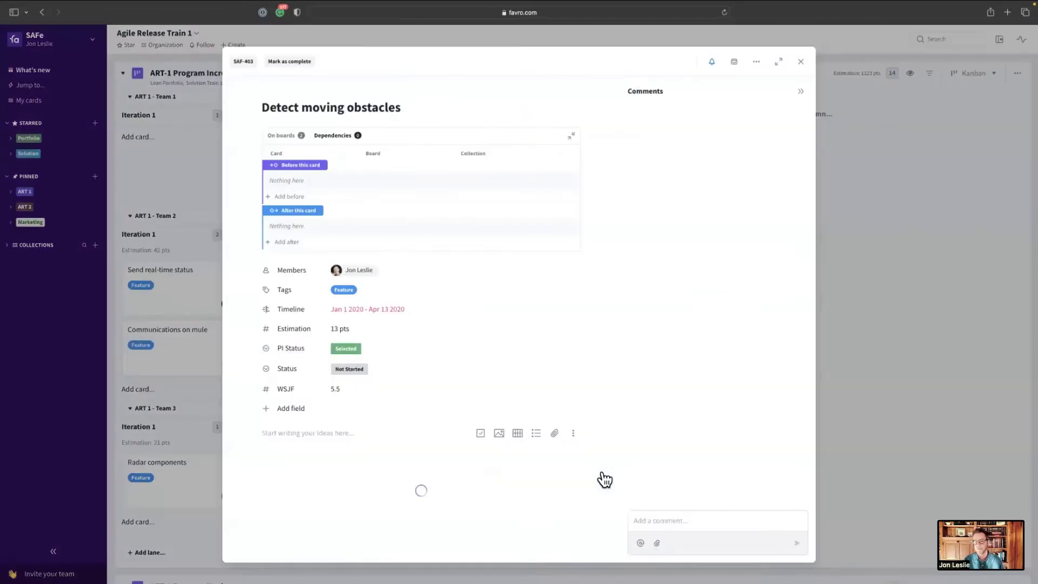
pyautogui.click(802, 65)
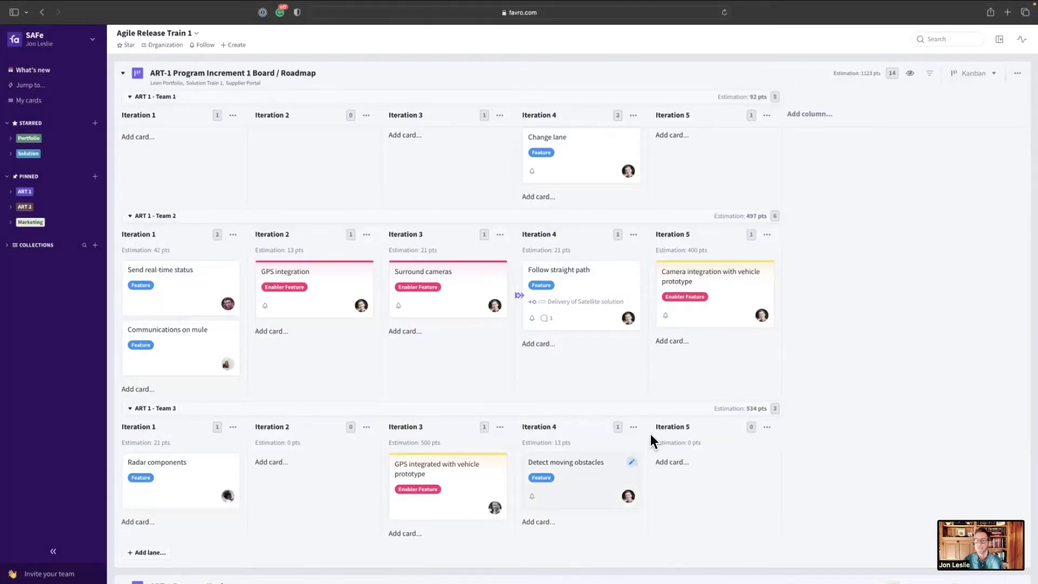
pyautogui.click(631, 462)
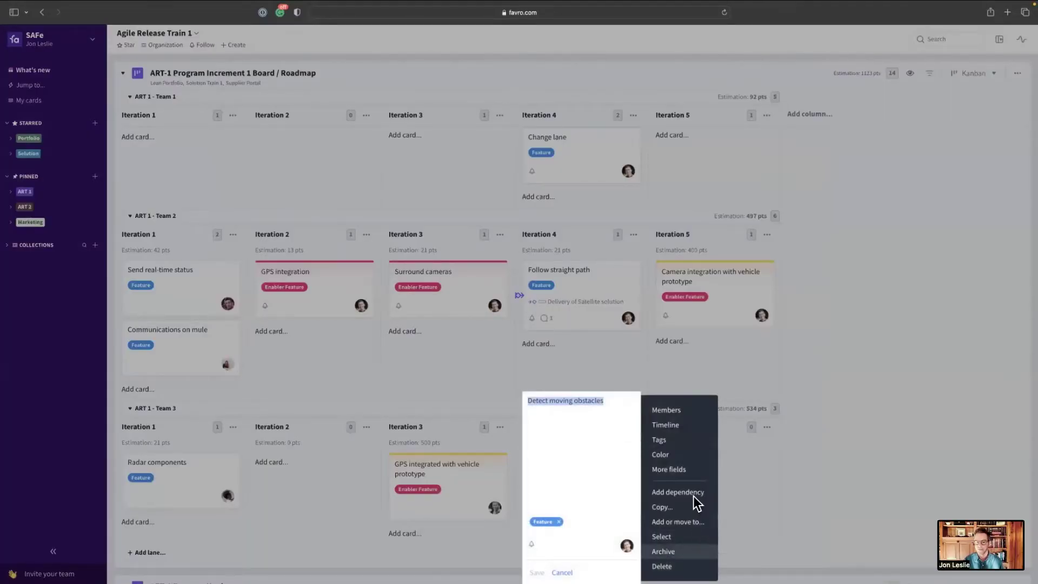
pyautogui.press('Escape')
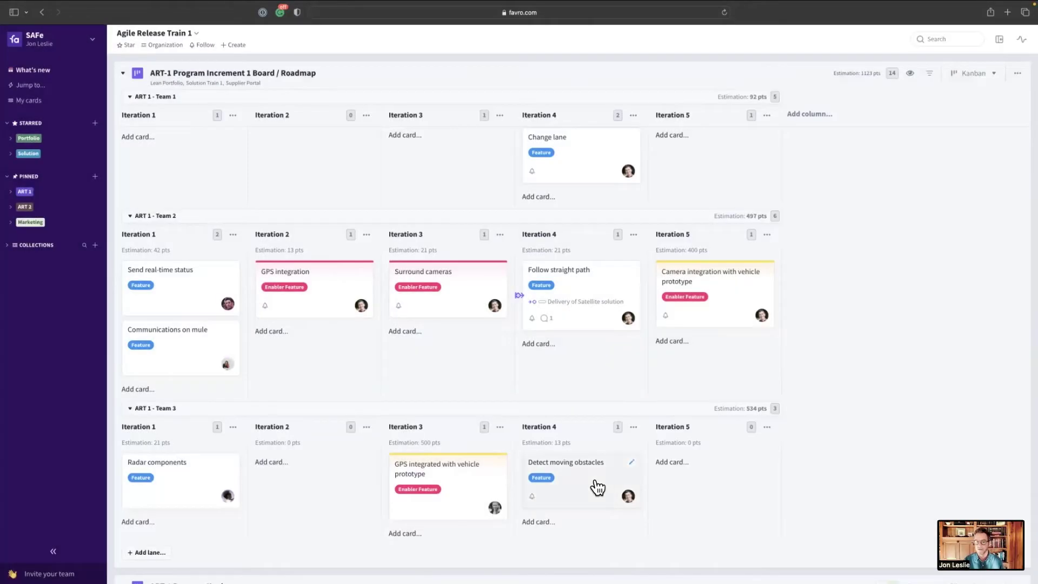
# Try to add Camera integration with vehicle prototype as a Before dependency of the Detect moving obstacles card
pyautogui.press('d')
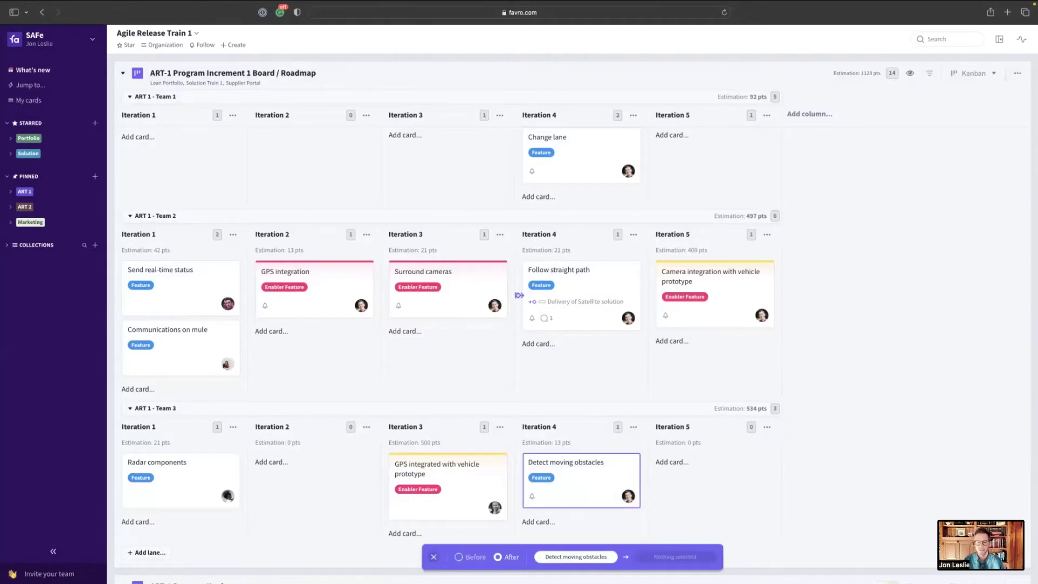
pyautogui.click(434, 557)
pyautogui.press('d')
pyautogui.click(458, 557)
pyautogui.click(720, 322)
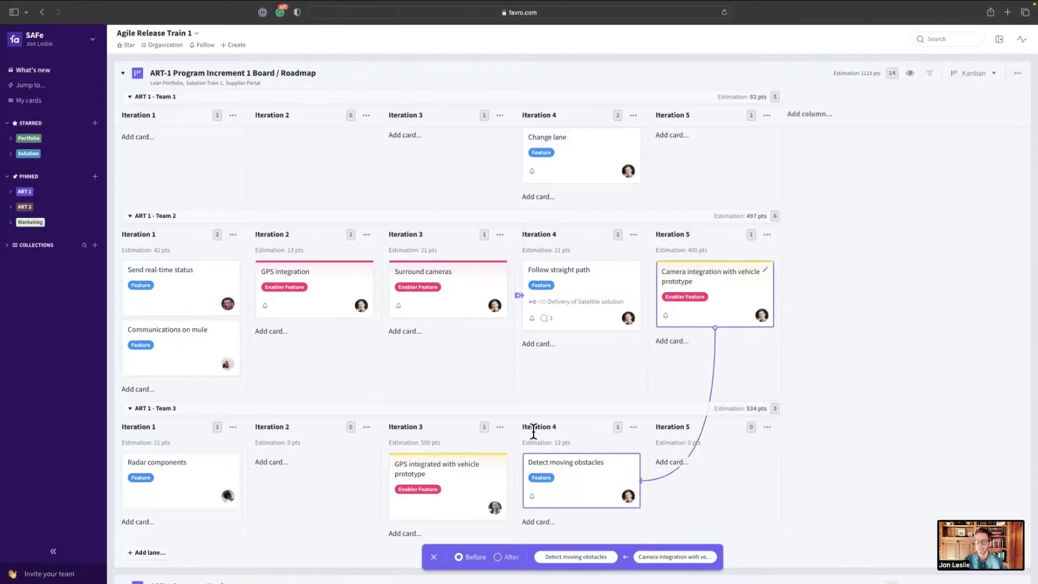
pyautogui.click(433, 557)
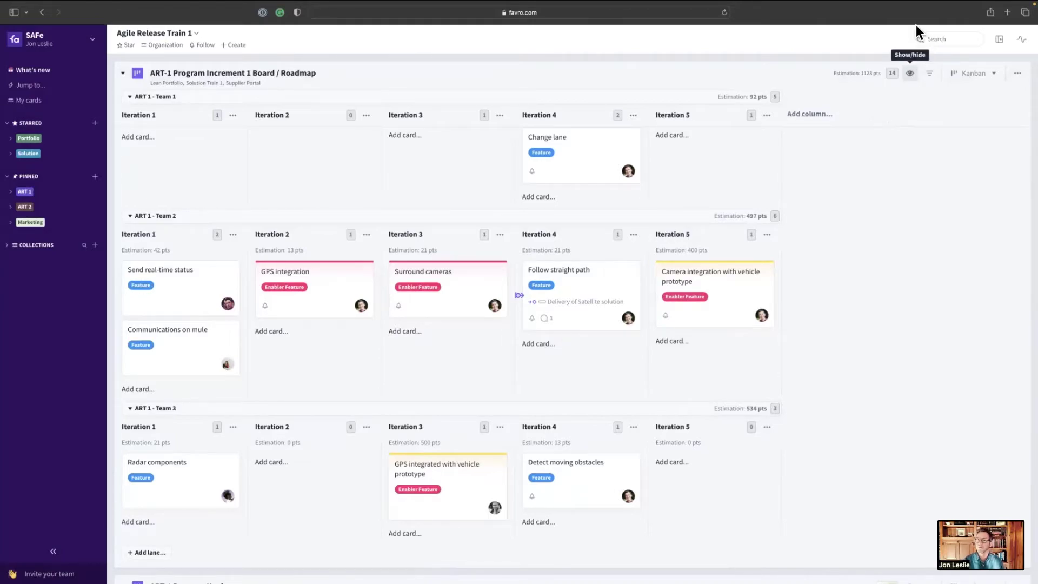
# Switch the ART-1 Program Increment 1 board to the Timeline view and look through its team lanes
pyautogui.click(910, 73)
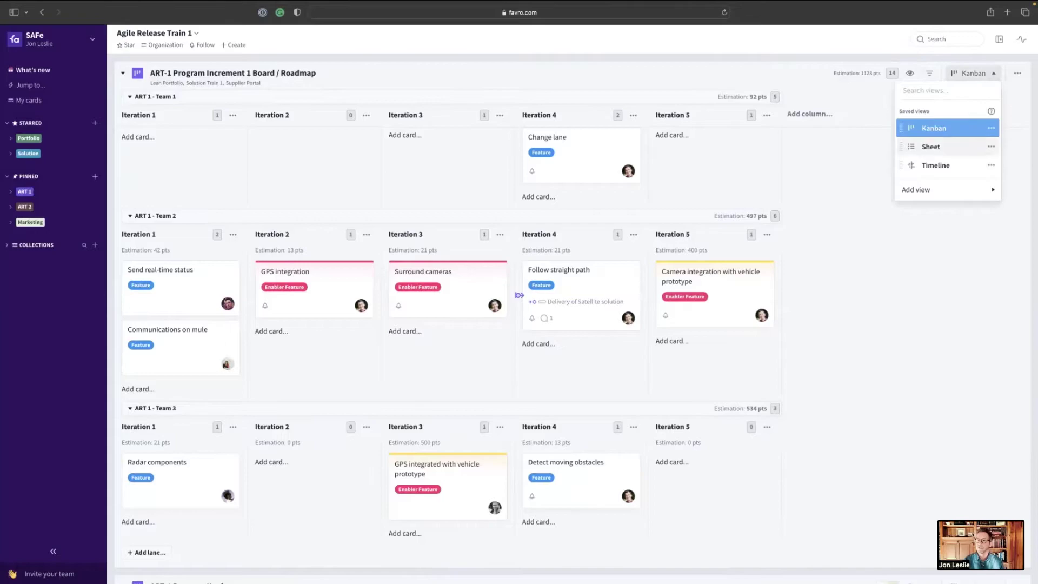
pyautogui.click(940, 165)
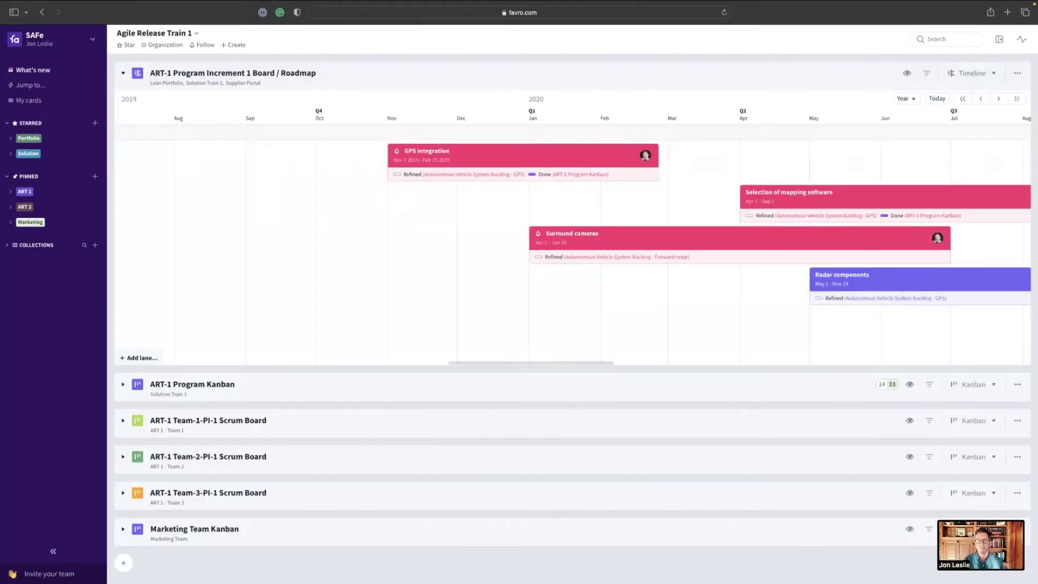
pyautogui.scroll(-1, 725, 322)
pyautogui.scroll(-2, 734, 357)
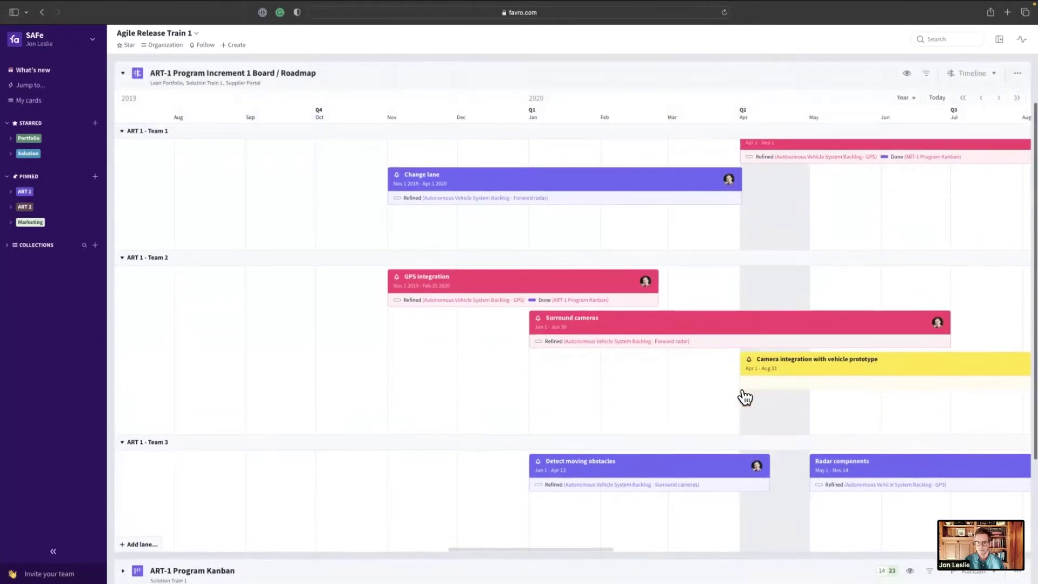
# Add the Camera integration with vehicle prototype card as a Before dependency of the Detect moving obstacles card on the timeline
pyautogui.click(681, 476)
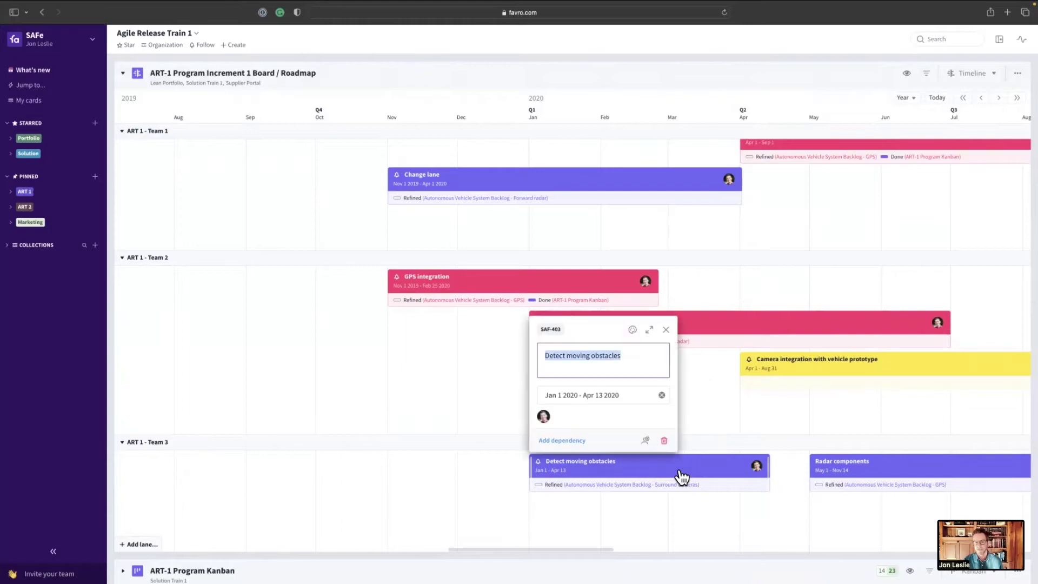
pyautogui.click(583, 442)
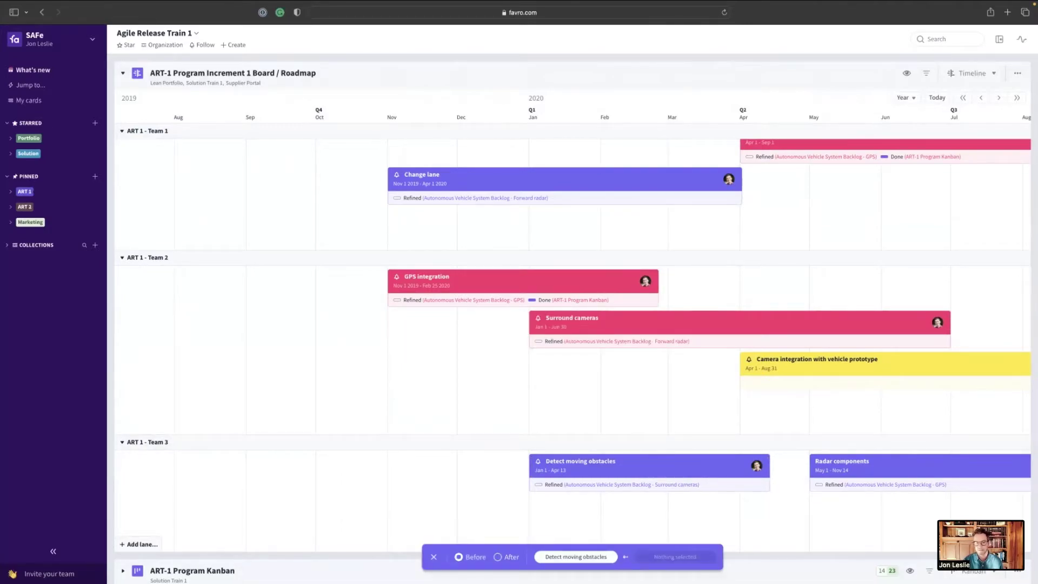
pyautogui.click(891, 372)
pyautogui.moveTo(893, 376)
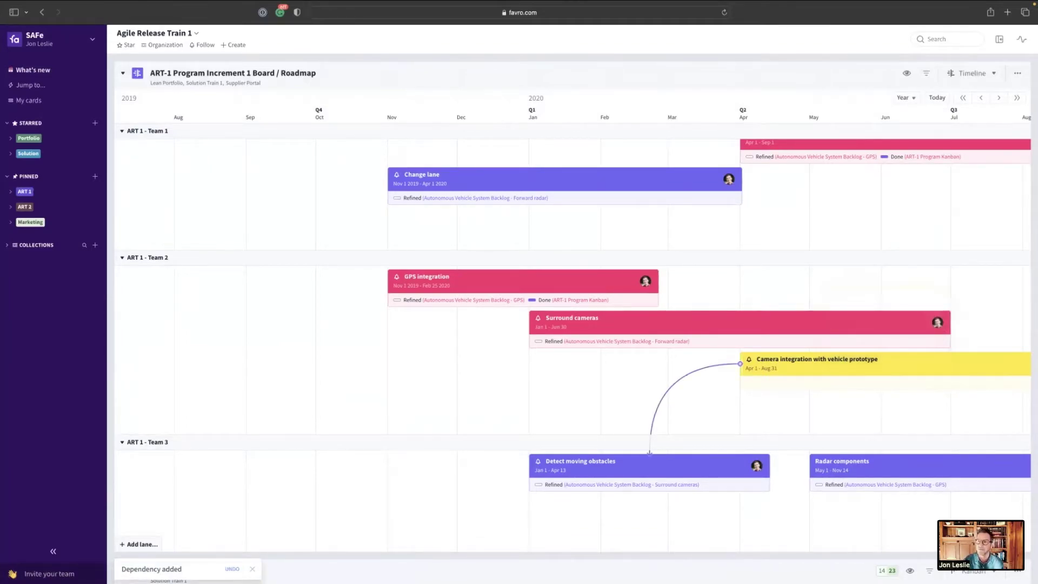
# Switch the ART-1 Program Increment 1 board to the Kanban view and check the Camera integration with vehicle prototype card's dependencies
pyautogui.click(972, 73)
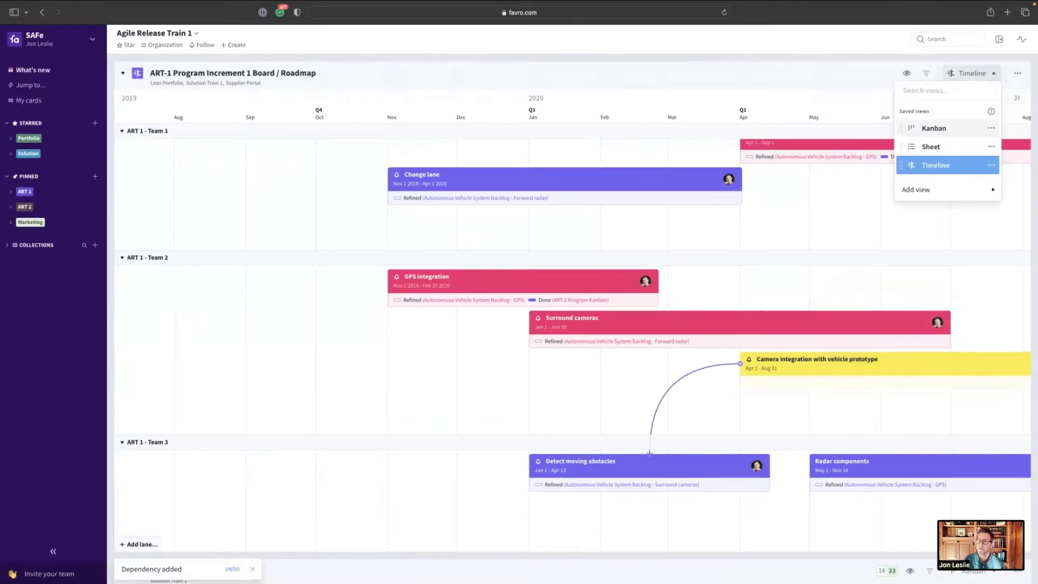
pyautogui.click(925, 127)
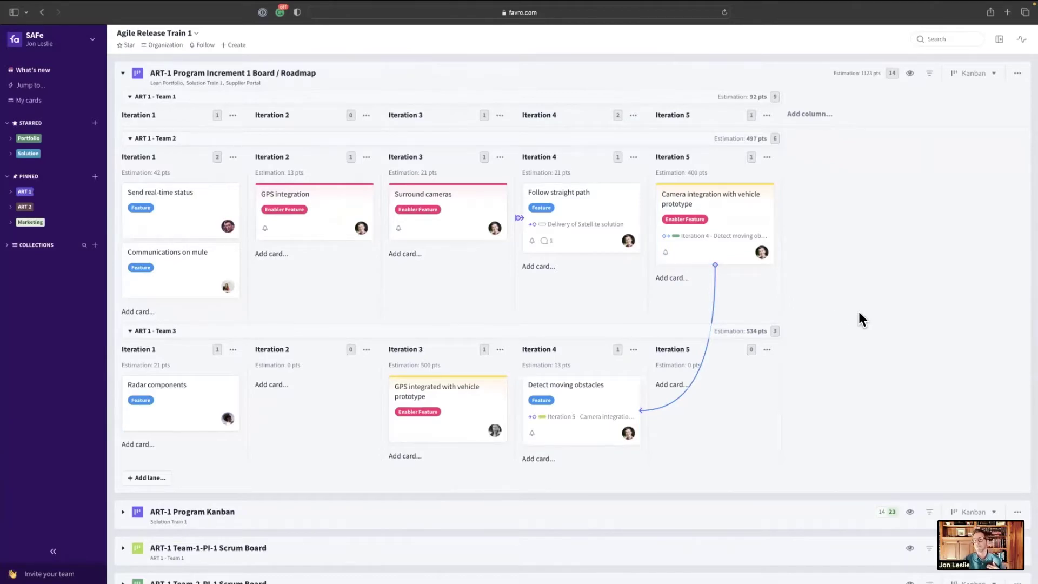
pyautogui.click(720, 236)
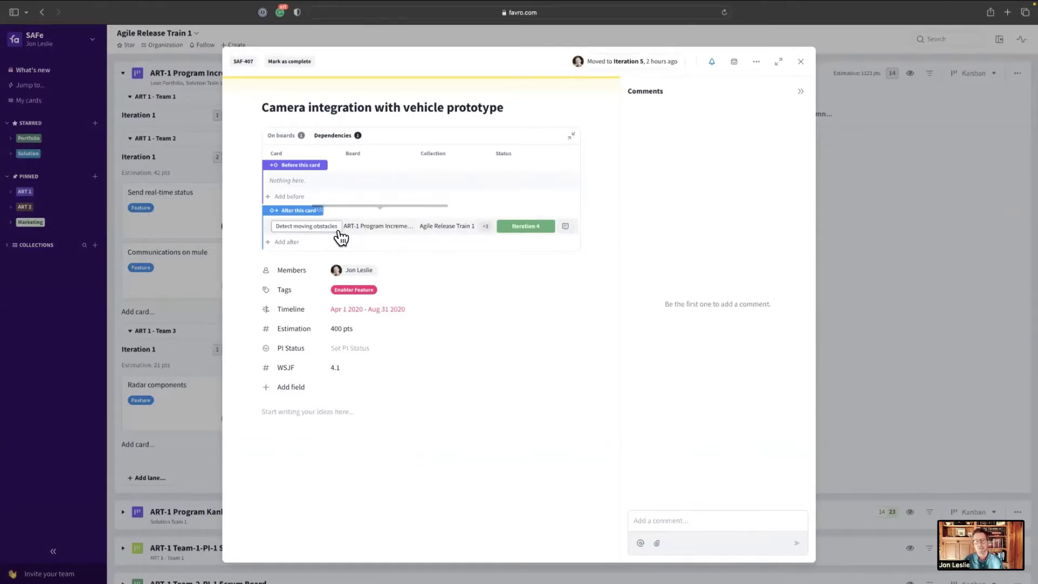
pyautogui.click(800, 61)
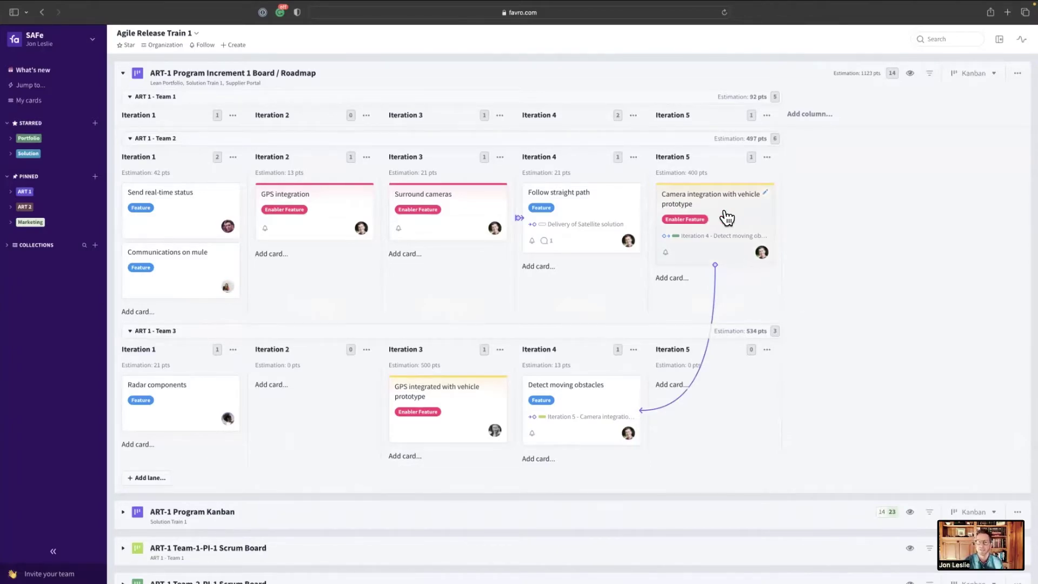
# Move Camera integration with vehicle prototype to Iteration 3 in the Team 2 lane and Detect moving obstacles to Iteration 5 in the Team 3 lane
pyautogui.moveTo(725, 216); pyautogui.dragTo(449, 213)
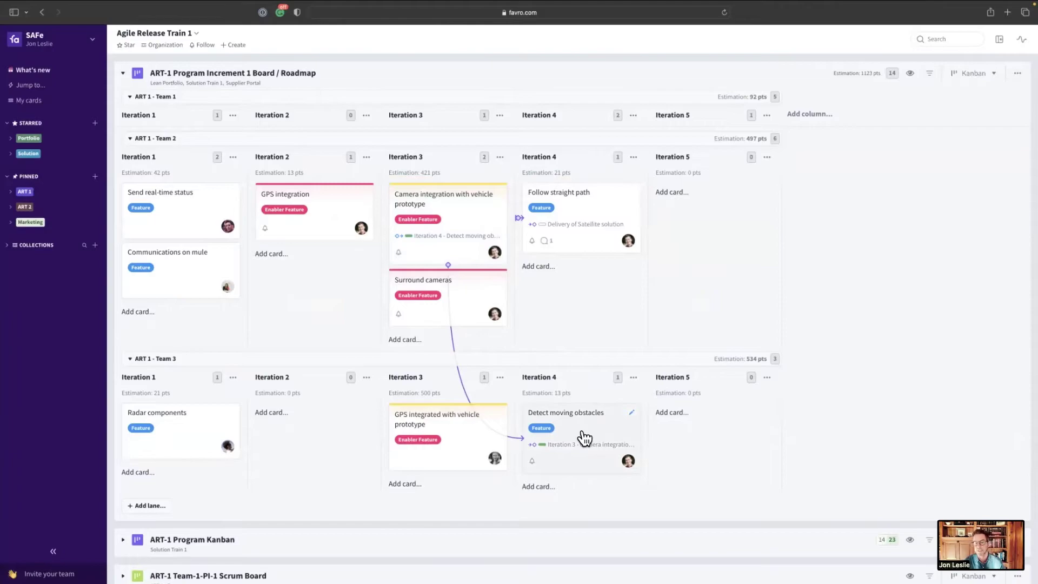
pyautogui.moveTo(584, 436); pyautogui.dragTo(712, 423)
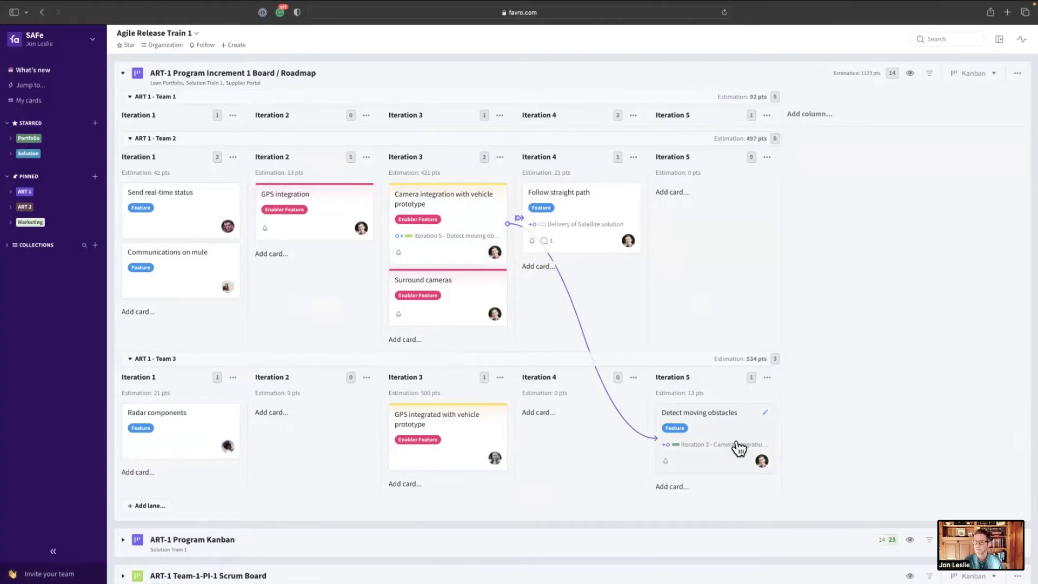
# Remove the dependency between the Camera integration with vehicle prototype and Detect moving obstacles cards
pyautogui.click(583, 331)
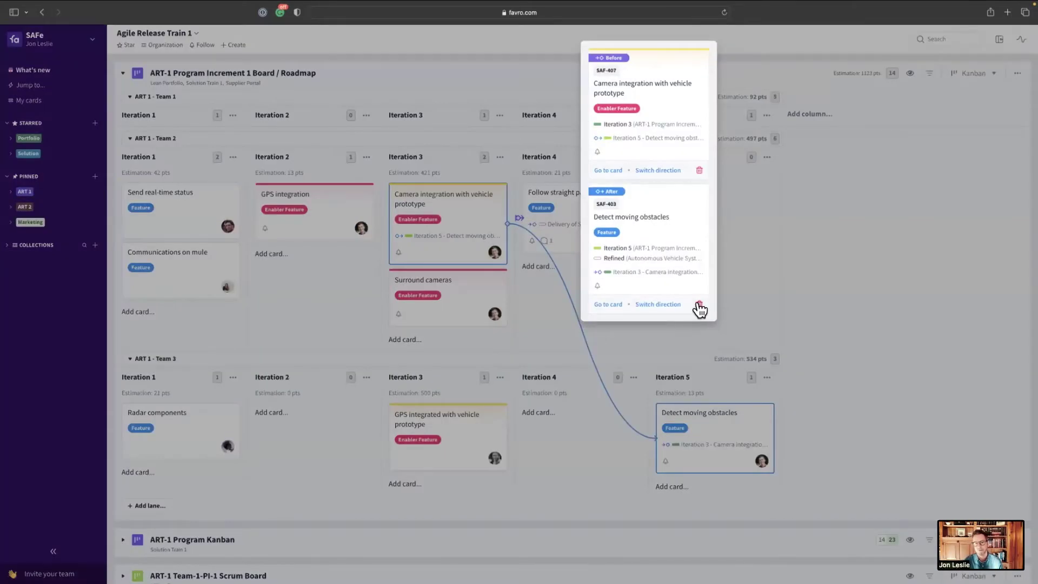
pyautogui.click(698, 305)
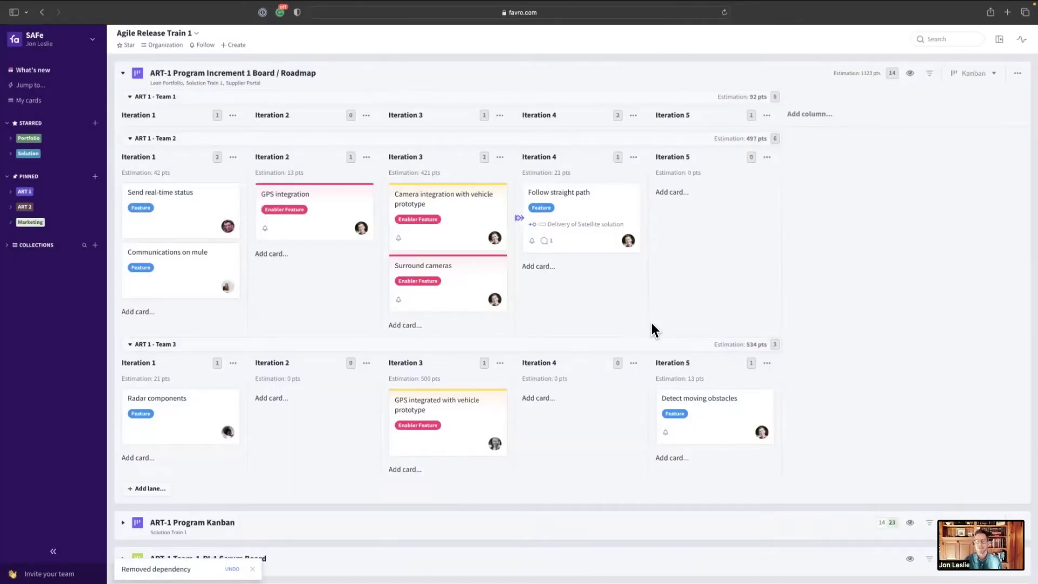
# Follow the Follow straight path card's dependency to Delivery of Satellite solution in the Supplier Portal and view the Supplier Kanban's display options
pyautogui.scroll(1, 651, 322)
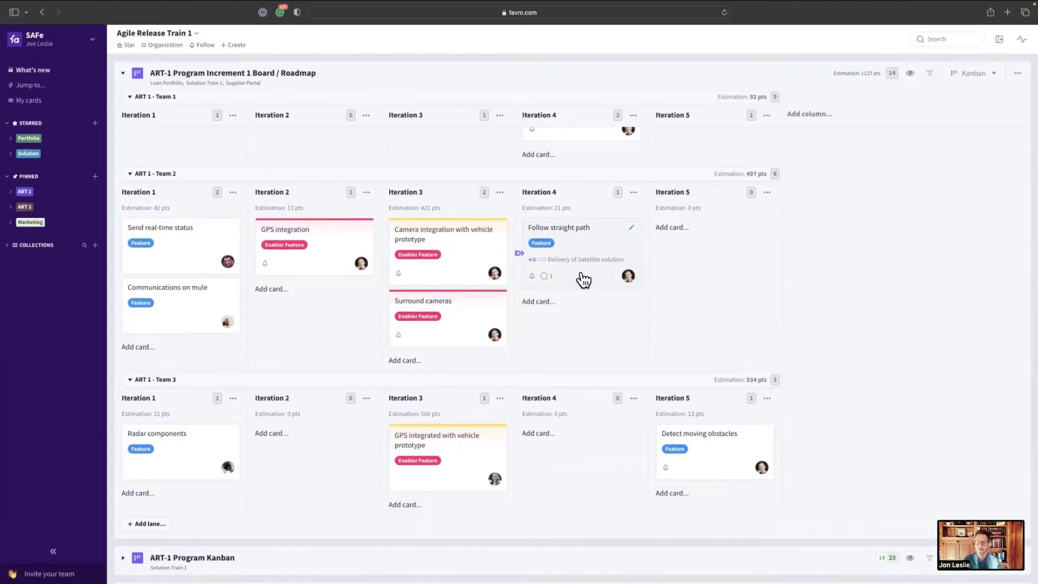
pyautogui.moveTo(523, 260)
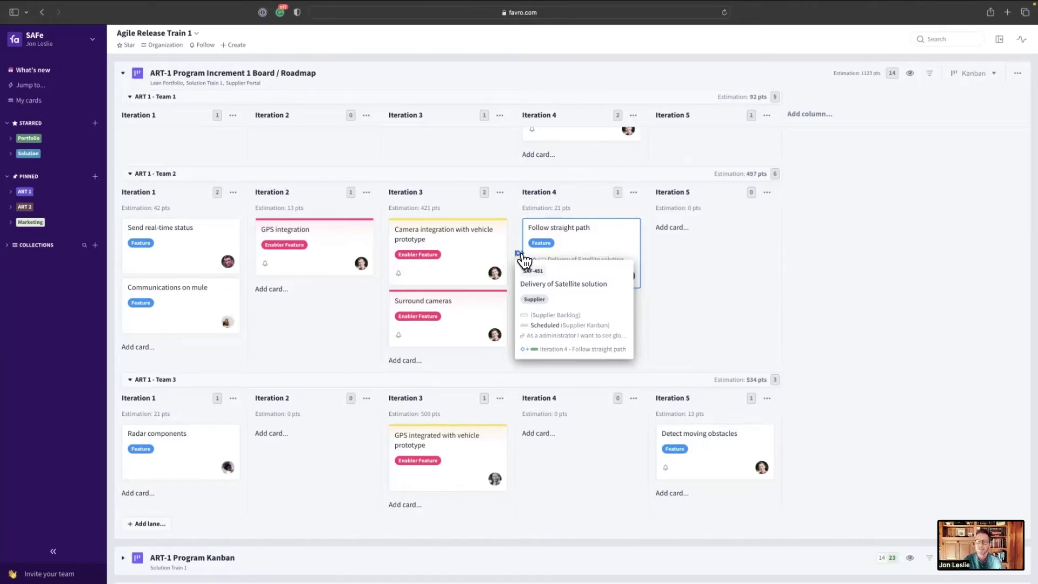
pyautogui.click(519, 255)
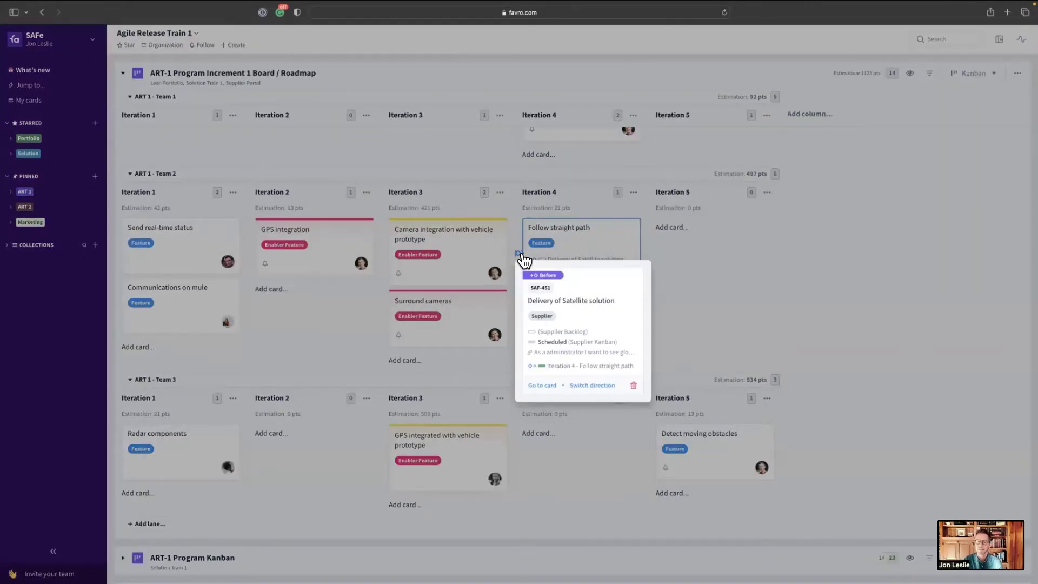
pyautogui.click(547, 385)
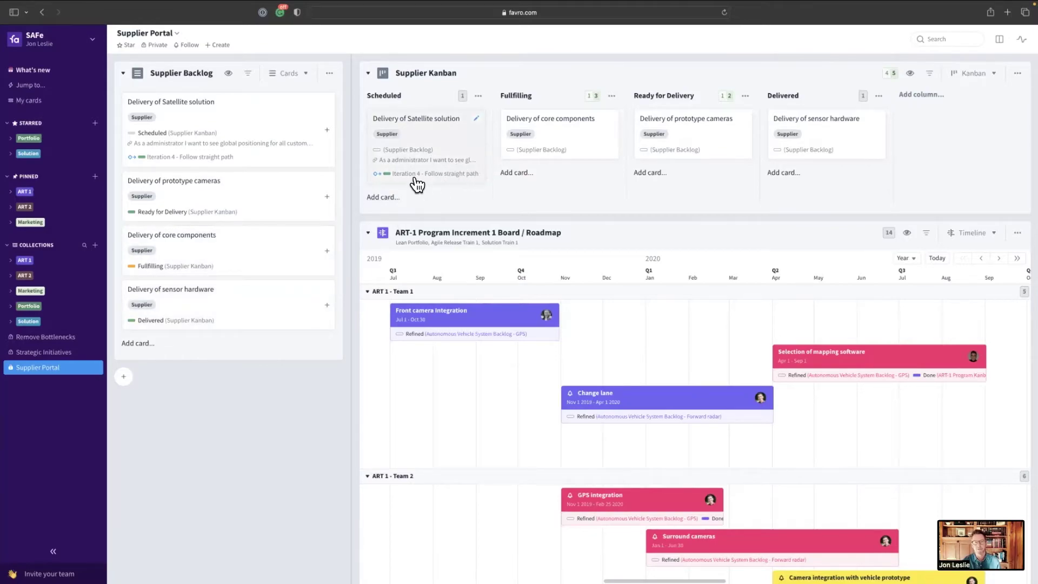
pyautogui.click(910, 73)
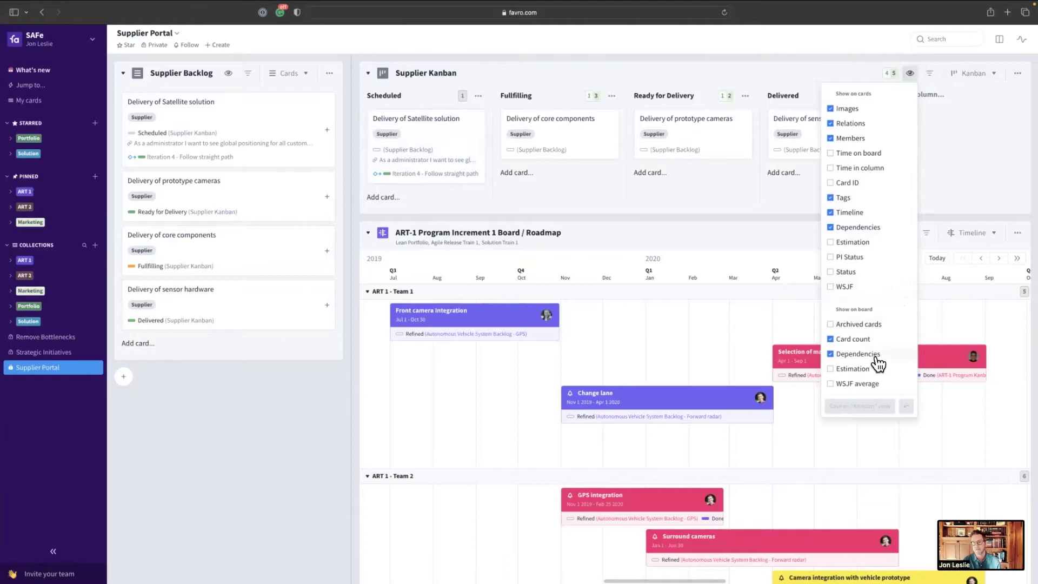
pyautogui.click(935, 222)
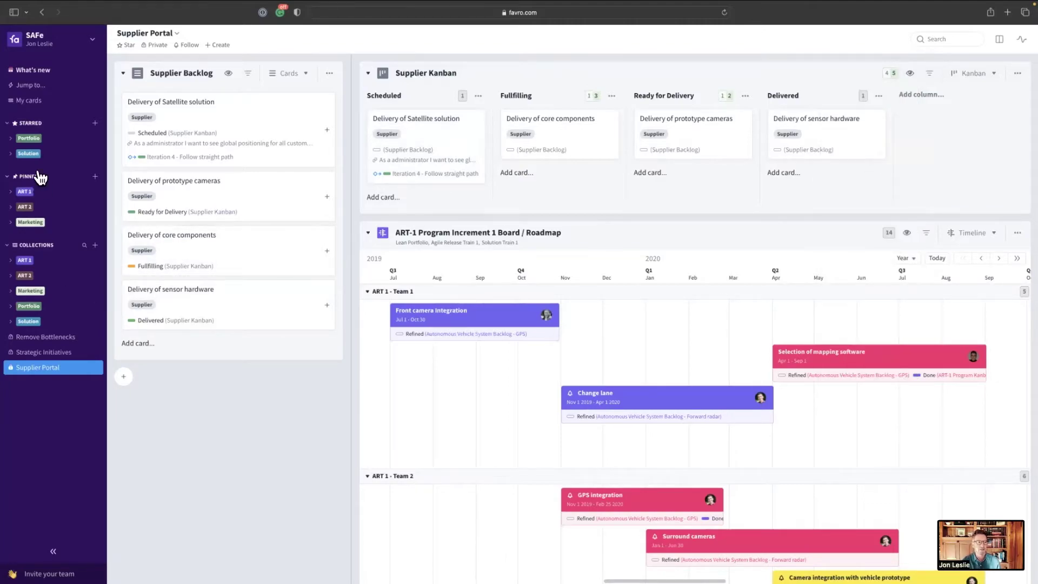
# Return to the Agile Release Train 1 collection and open the Follow straight path card to its dependencies
pyautogui.click(11, 192)
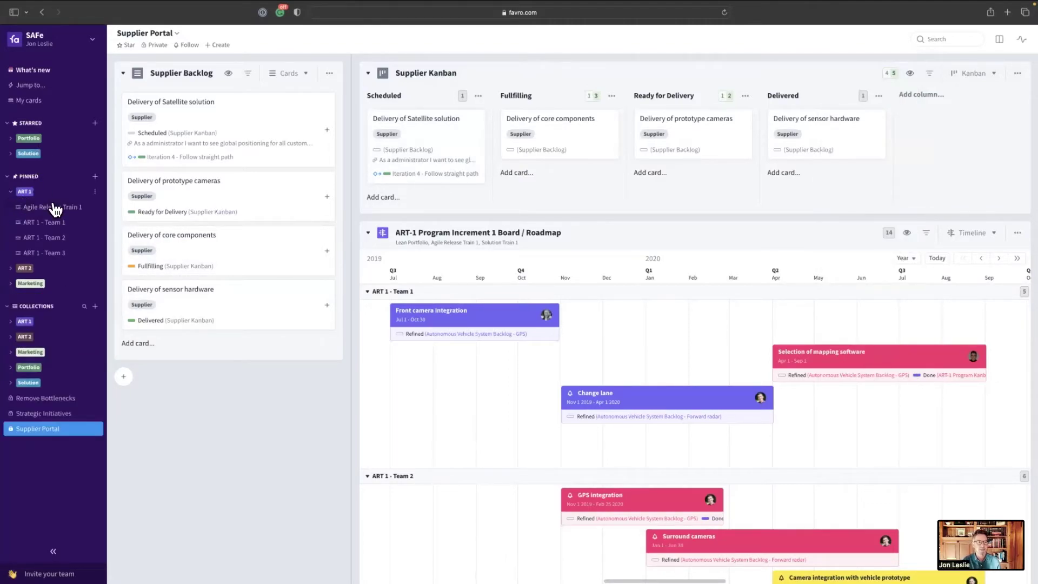
pyautogui.click(54, 210)
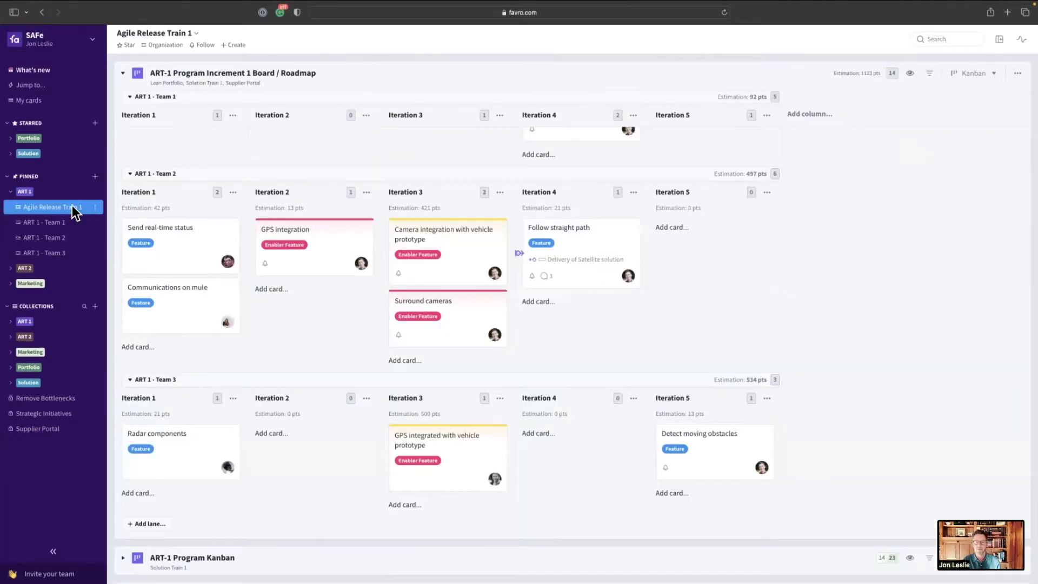
pyautogui.moveTo(520, 256)
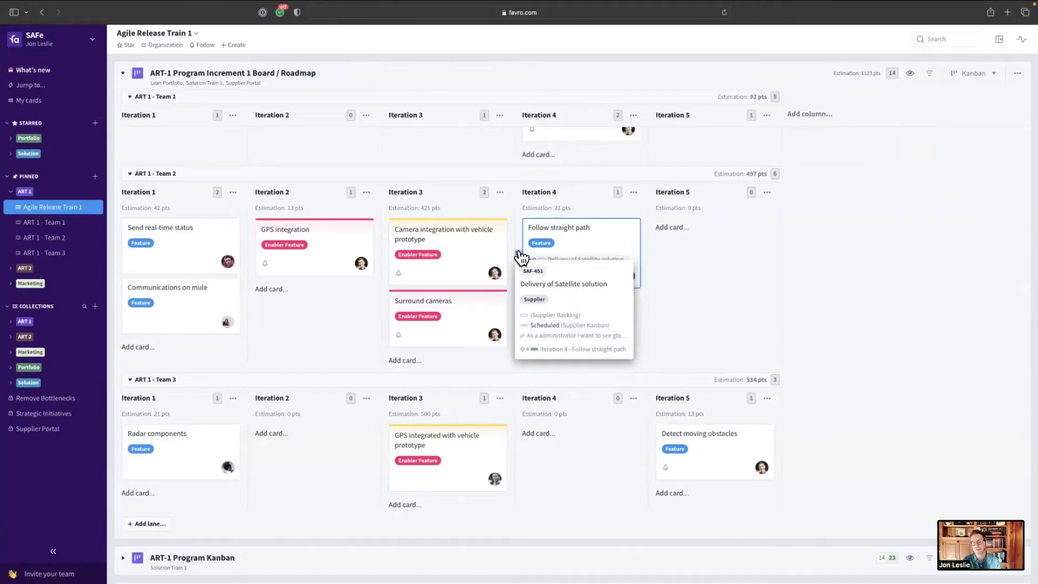
pyautogui.click(574, 260)
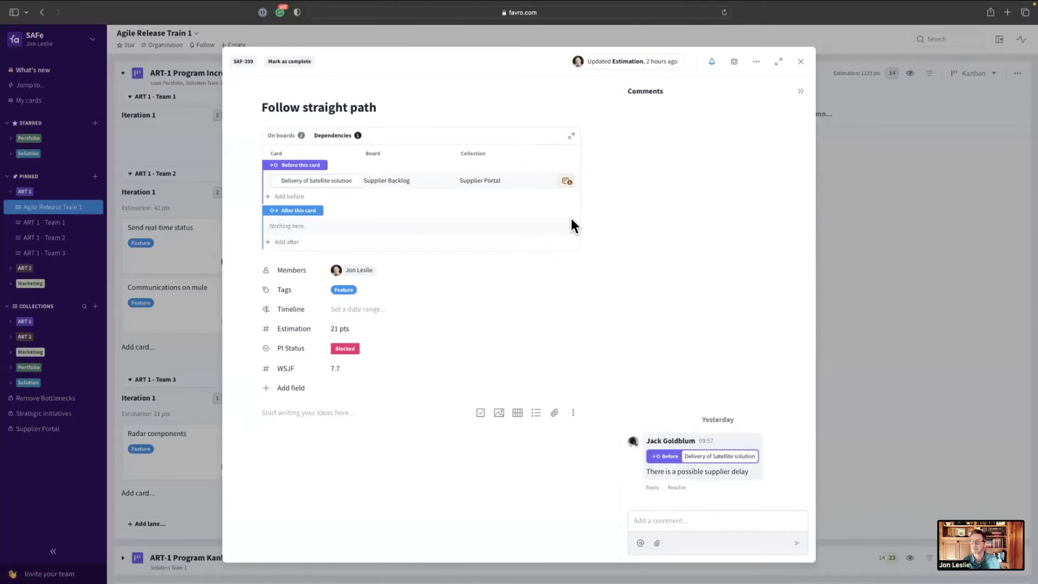
# Reply "What's the current ETA?" to the supplier delay comment on the Delivery of Satellite solution dependency, and close the card
pyautogui.click(566, 183)
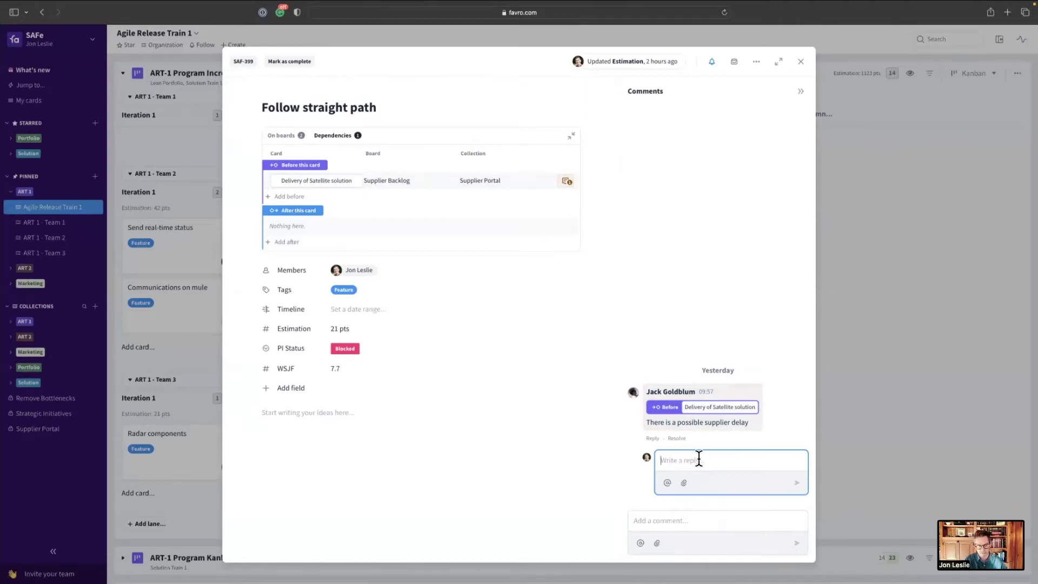
pyautogui.write("What's t")
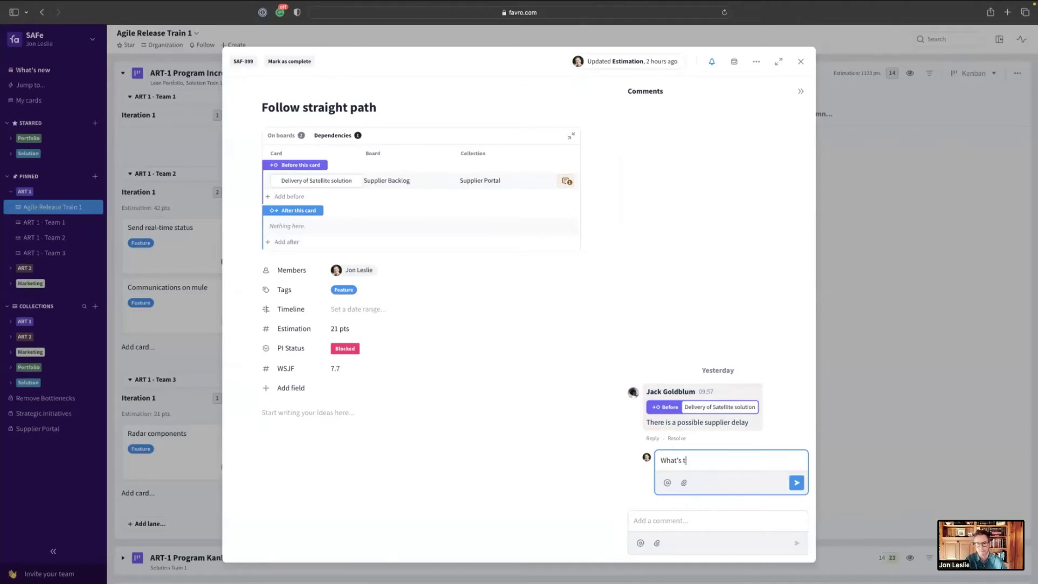
pyautogui.write('he current ETA?')
pyautogui.press('Return')
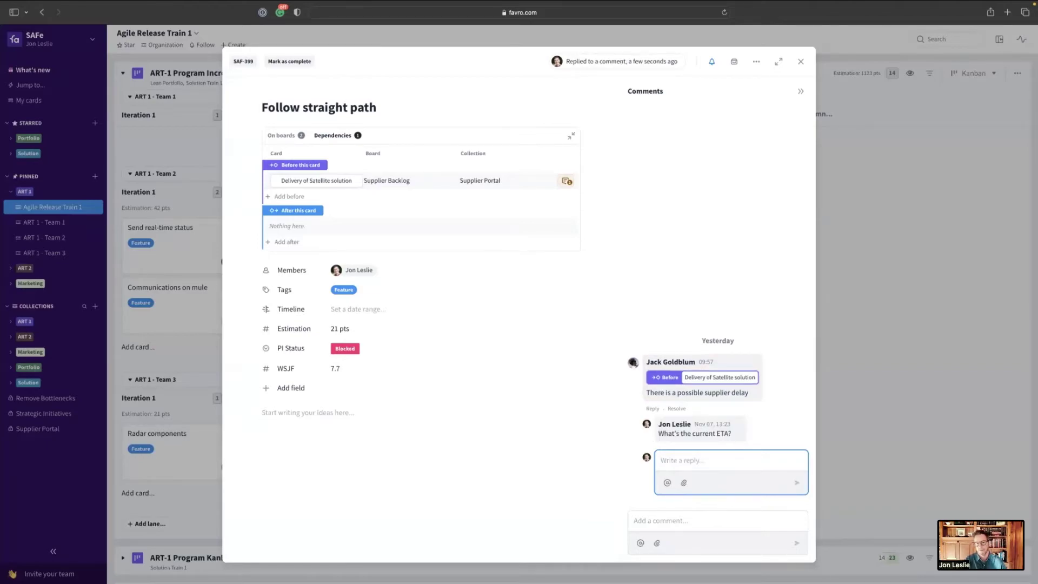
pyautogui.click(563, 182)
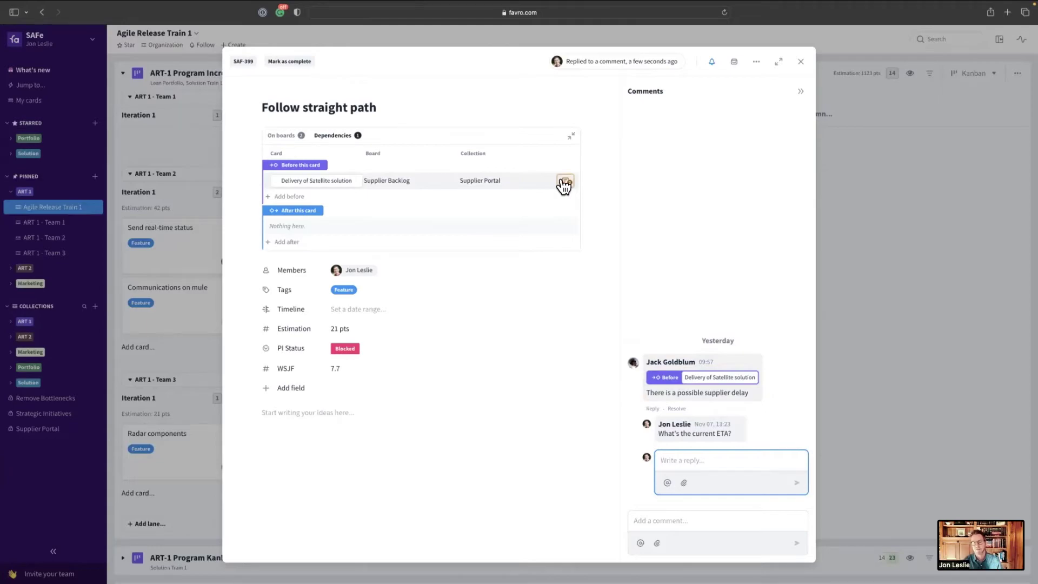
pyautogui.click(801, 62)
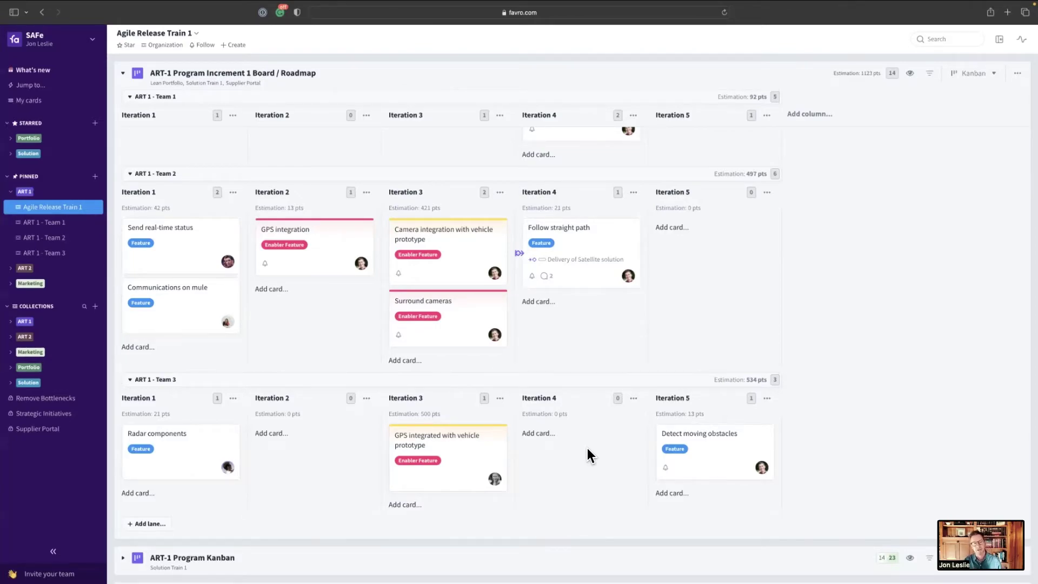
# Switch to the other browser window showing the Marketing Team collection and open the AVS Dashboard Launch Page card's dependencies
pyautogui.scroll(3, 586, 447)
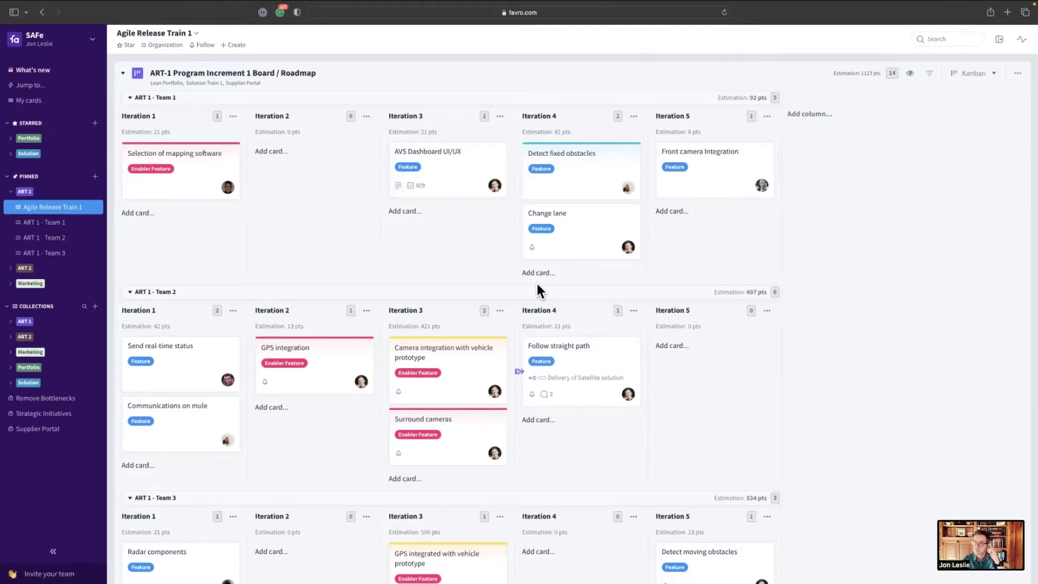
pyautogui.hotkey('ctrl', 'Right')
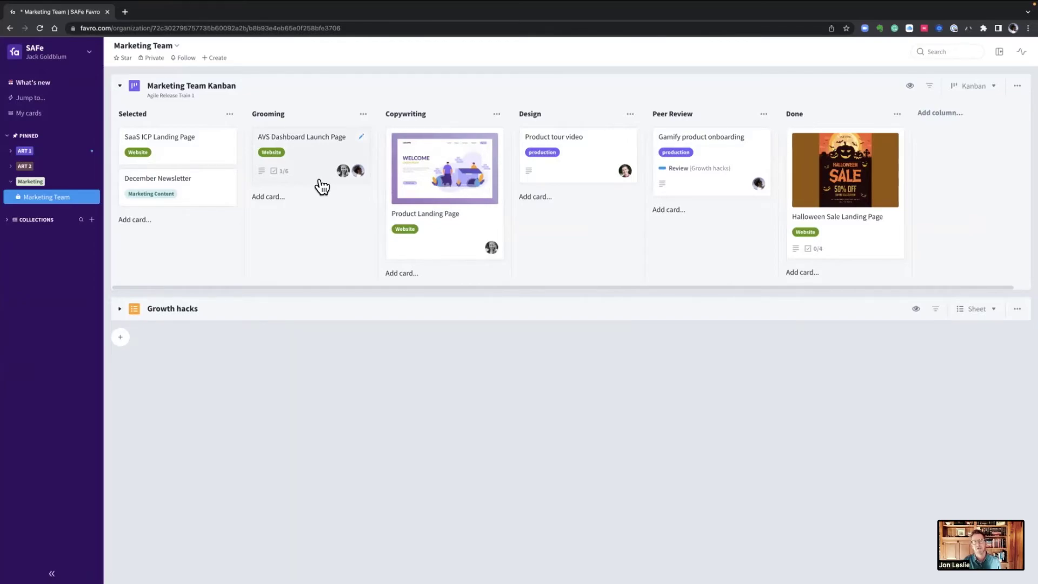
pyautogui.click(350, 156)
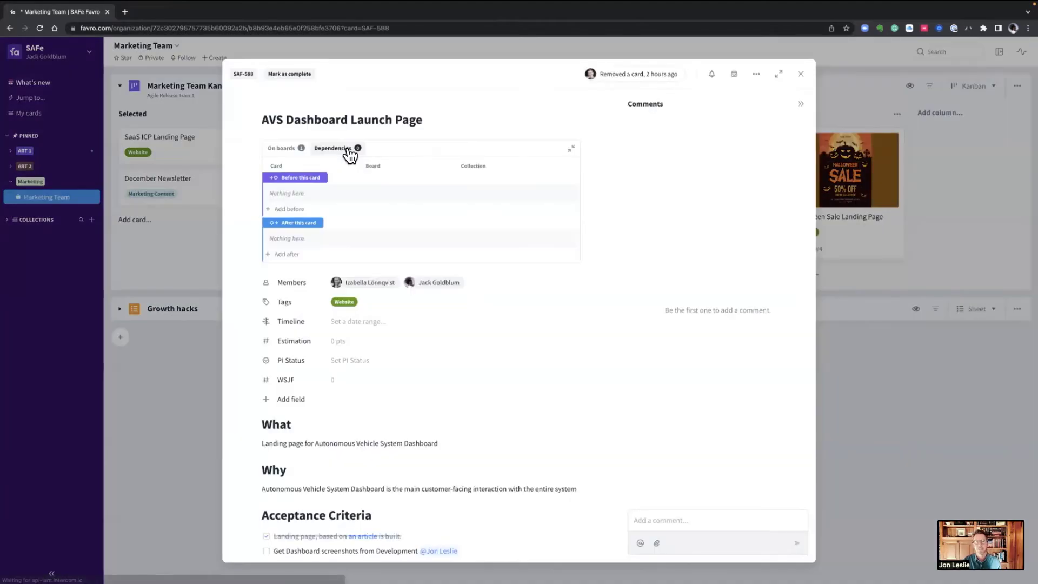
# Add AVS Dashboard UI/UX from the ART-1 Program Increment 1 Board / Roadmap as a Before dependency of AVS Dashboard Launch Page, and close the card
pyautogui.click(297, 210)
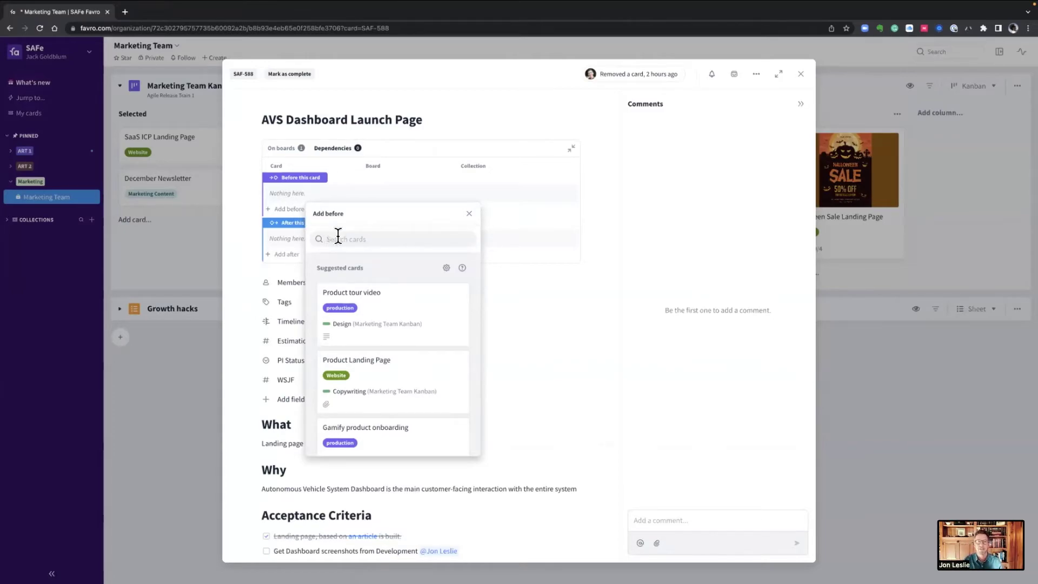
pyautogui.write('AV')
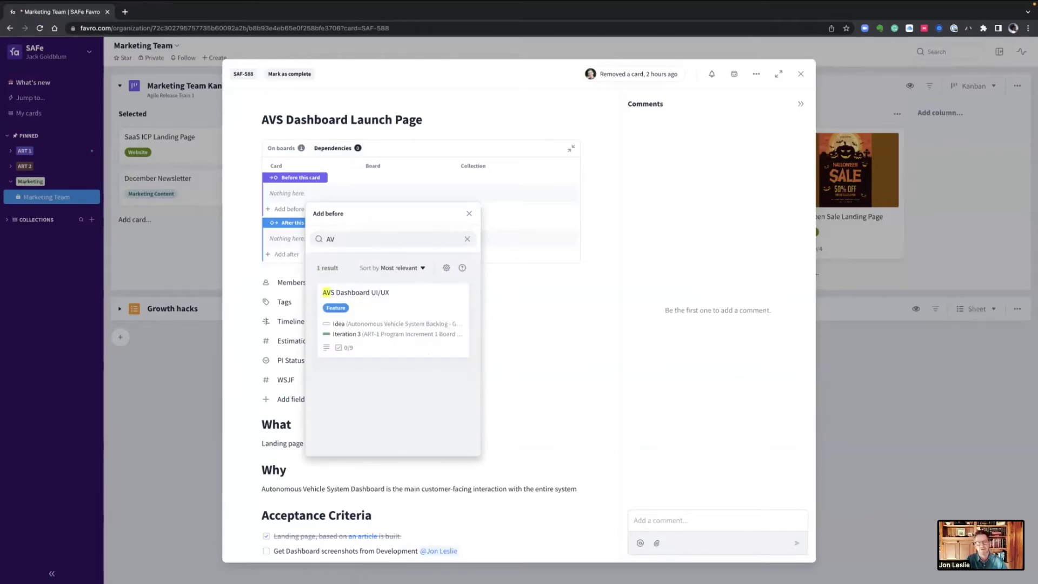
pyautogui.write('S')
pyautogui.click(385, 306)
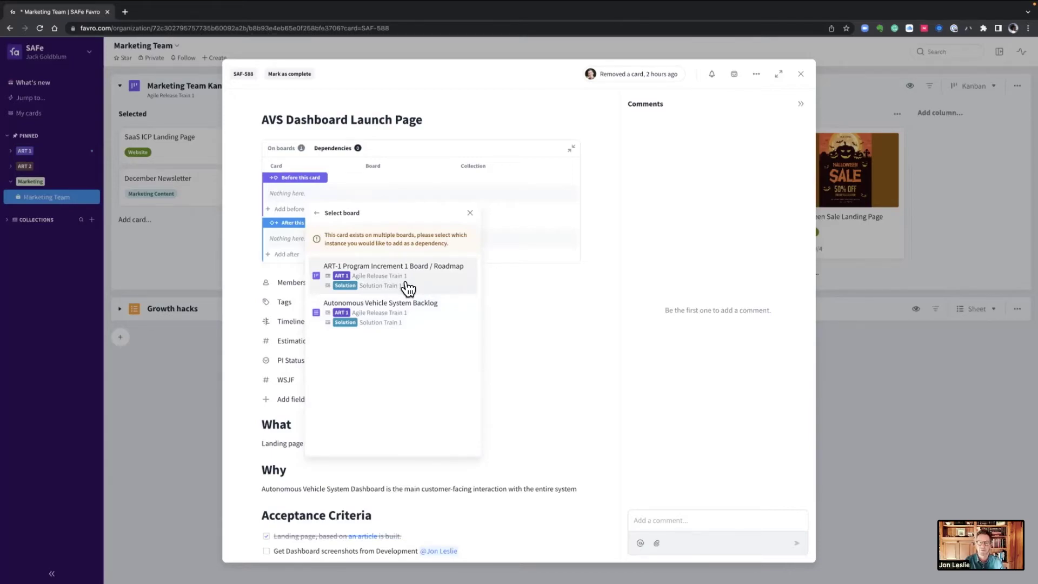
pyautogui.click(408, 288)
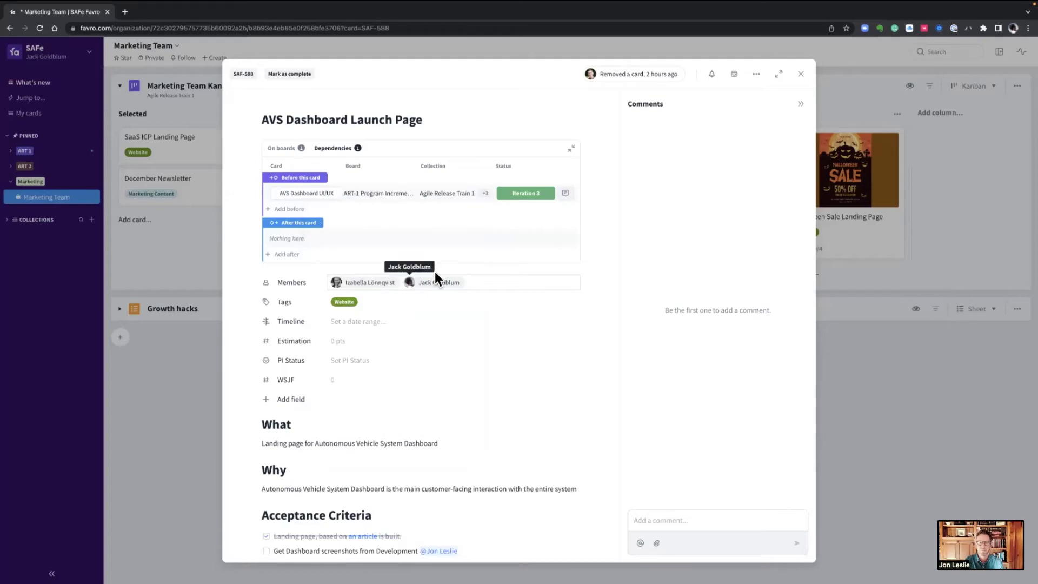
pyautogui.click(801, 75)
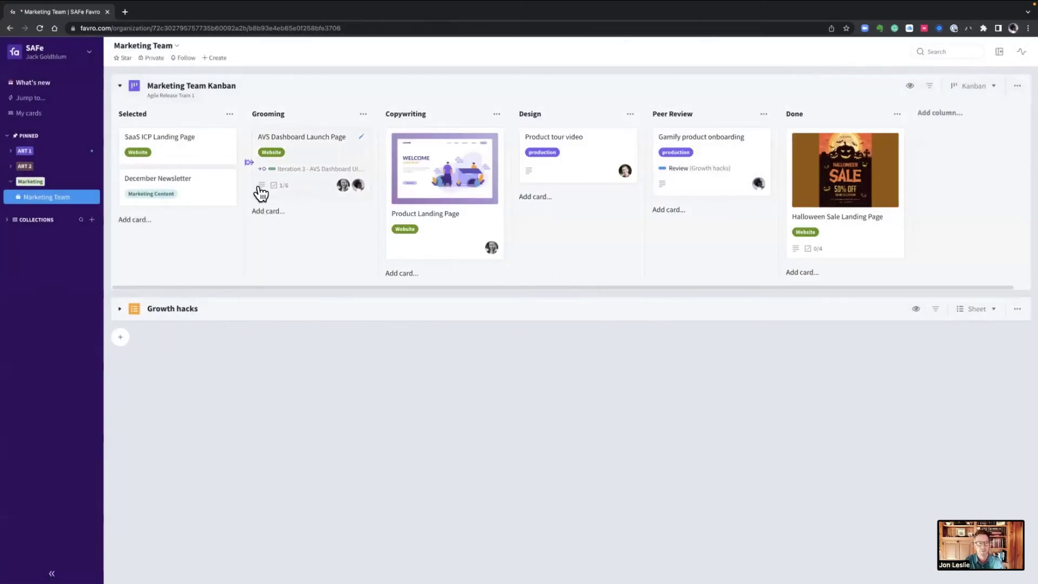
pyautogui.moveTo(250, 167)
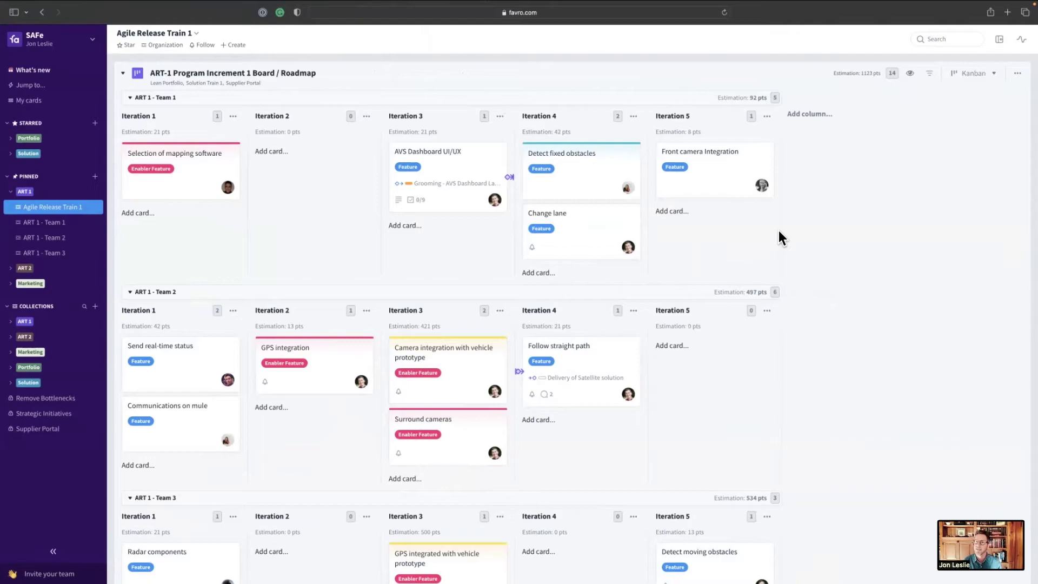
# In the Marketing Team window, go from AVS Dashboard Launch Page's Before dependency to the AVS Dashboard UI/UX card on its board and open it
pyautogui.moveTo(510, 179)
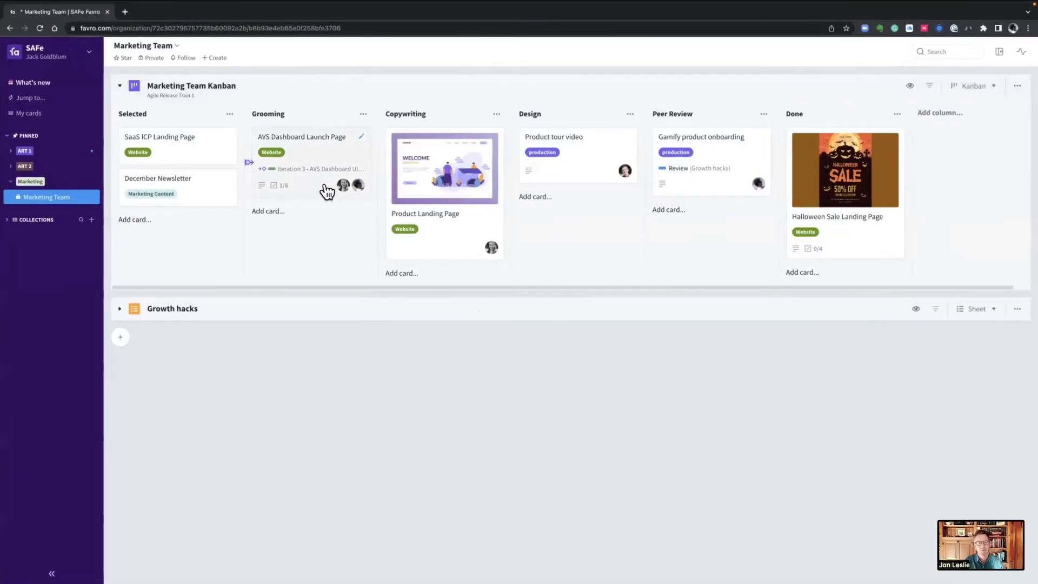
pyautogui.click(326, 192)
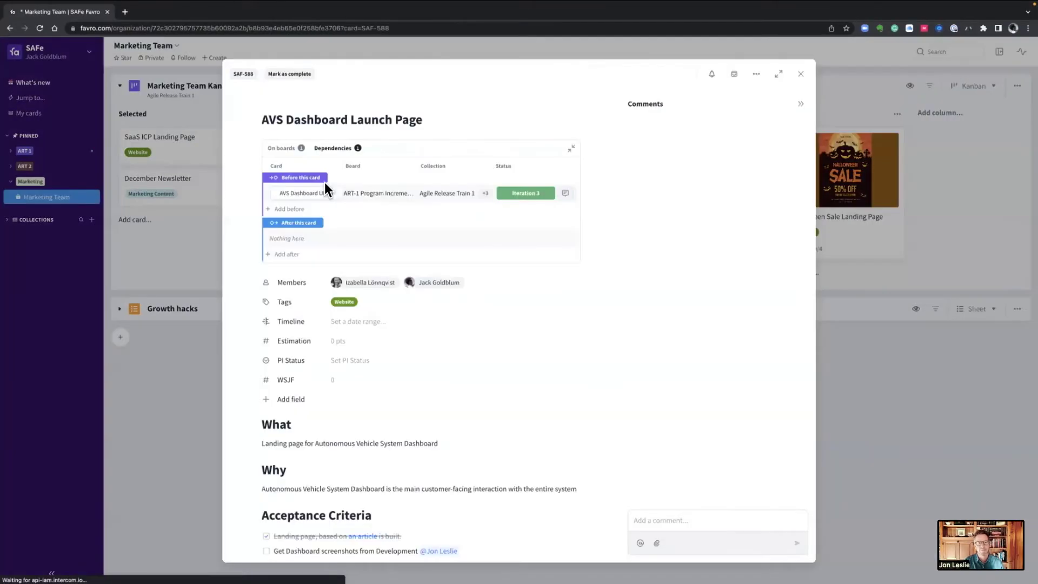
pyautogui.click(304, 193)
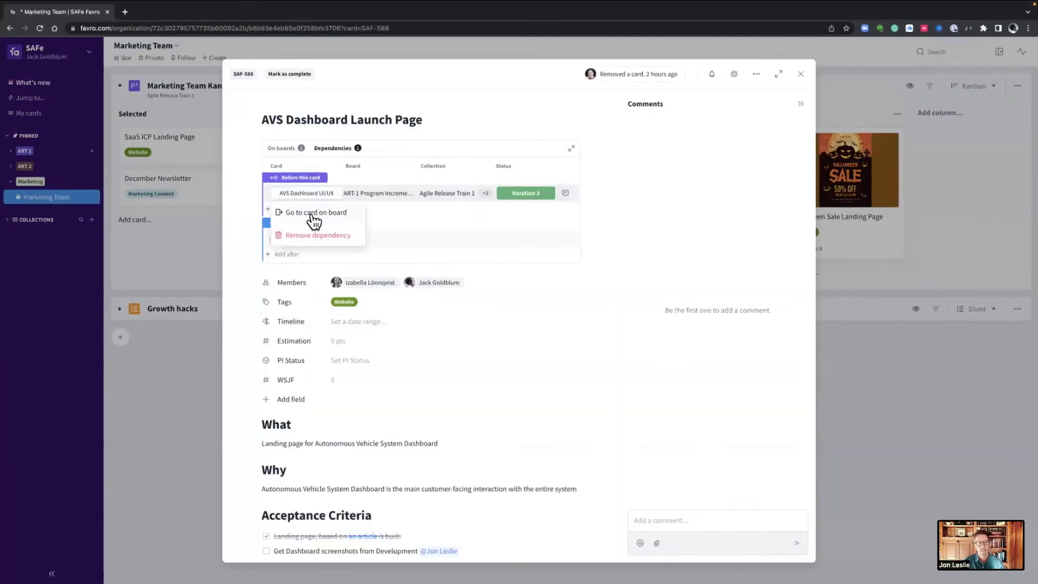
pyautogui.click(313, 213)
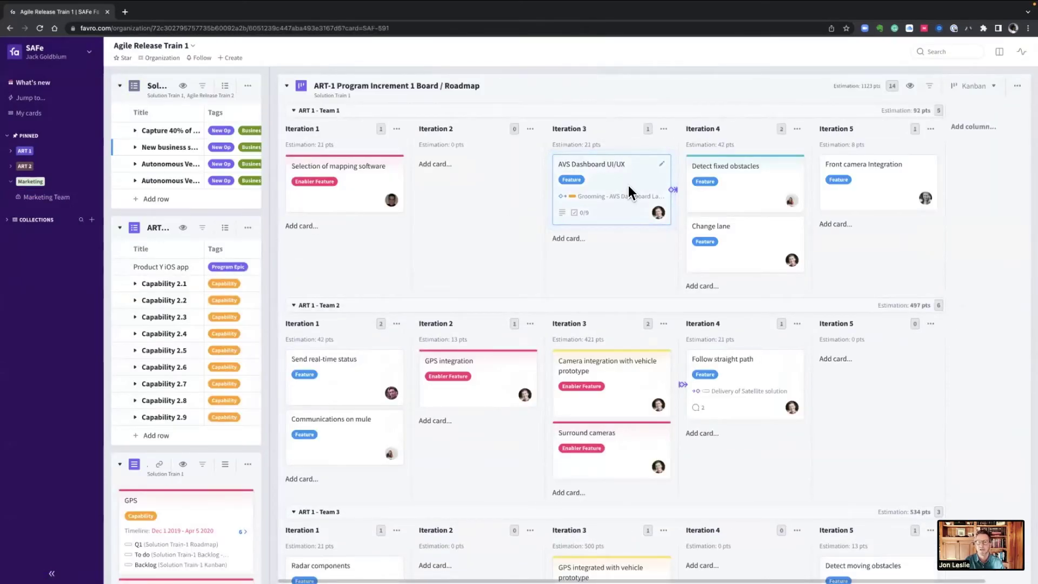
pyautogui.click(628, 185)
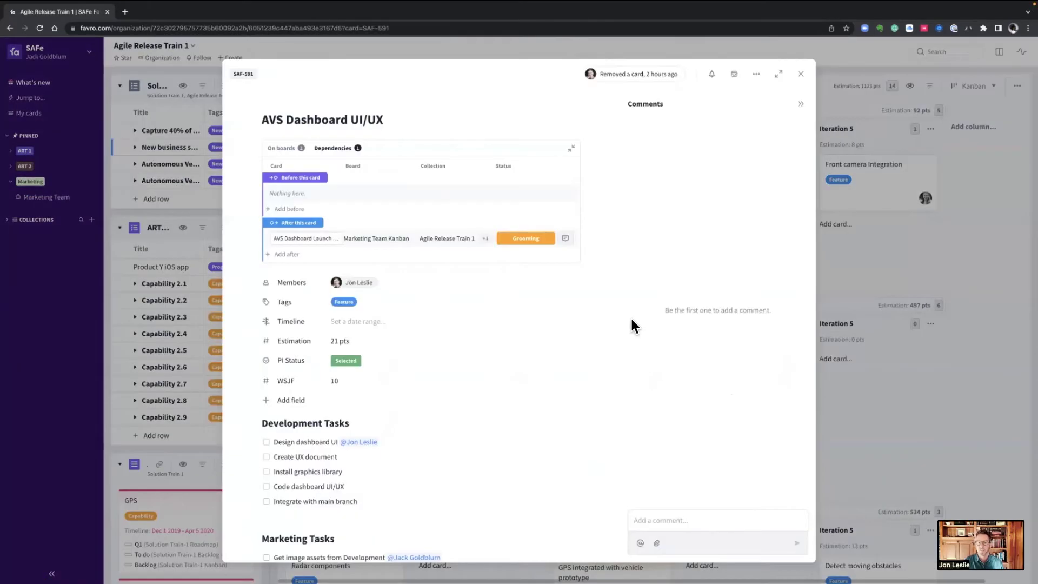
# Post the comment "When will we have UI mockups?" on the After dependency to AVS Dashboard Launch Page
pyautogui.click(567, 240)
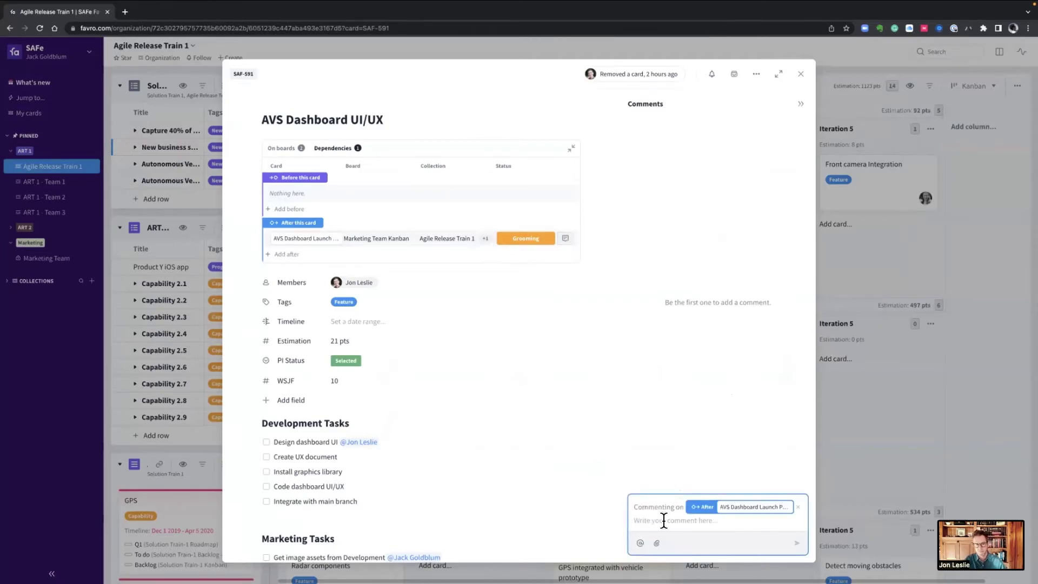
pyautogui.write('When will')
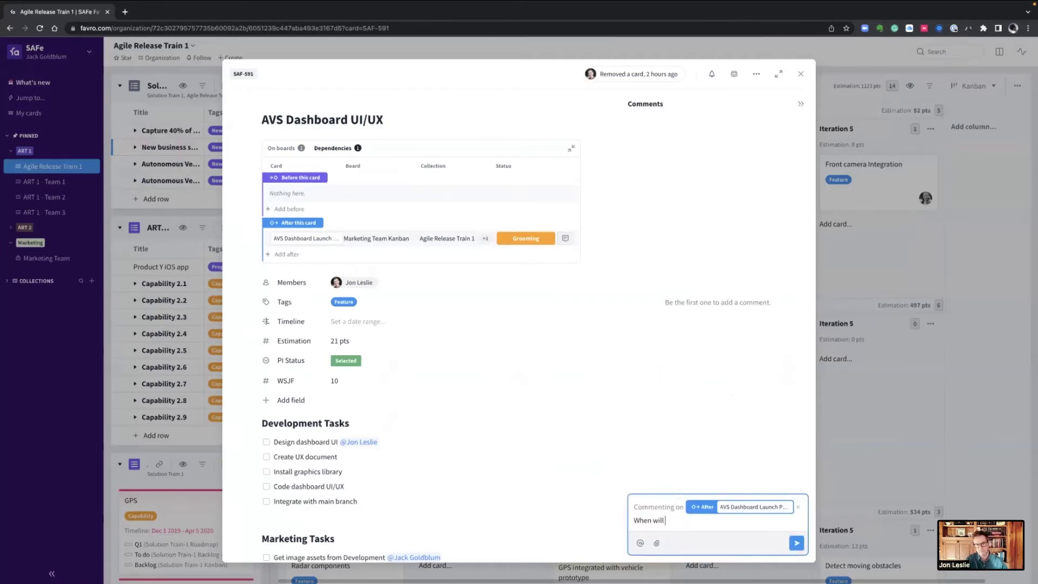
pyautogui.write(' we have UI mockups?')
pyautogui.press('Return')
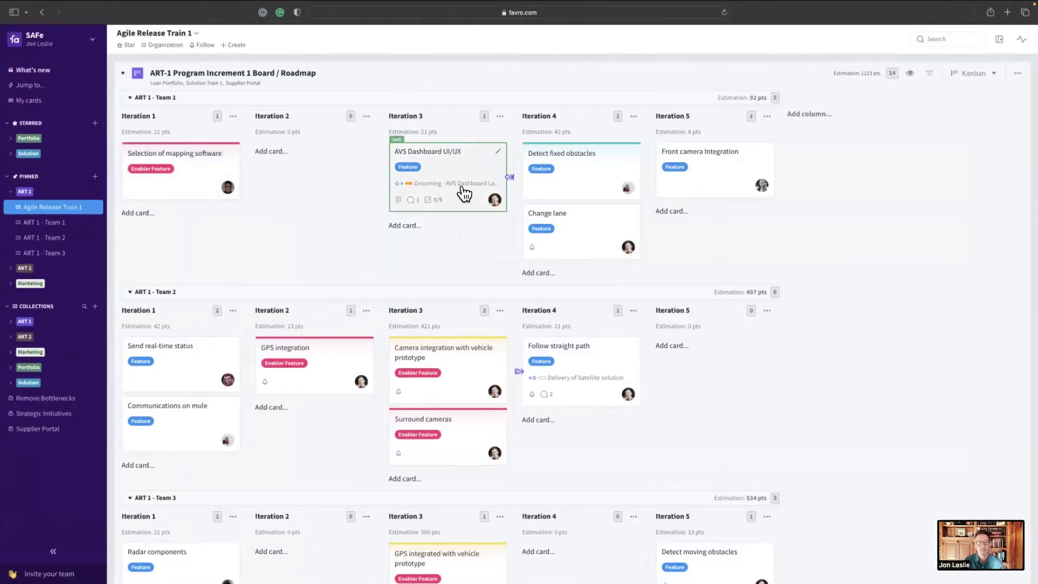
# In the other browser window, open the AVS Dashboard UI/UX card, resolve the UI mockups comment and check the dependency it refers to
pyautogui.click(462, 184)
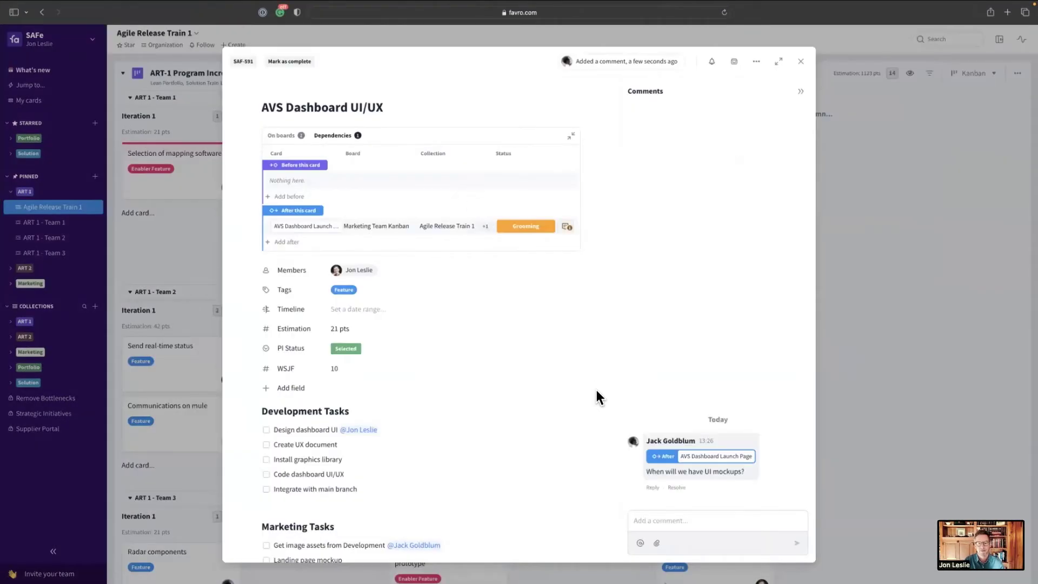
pyautogui.click(683, 521)
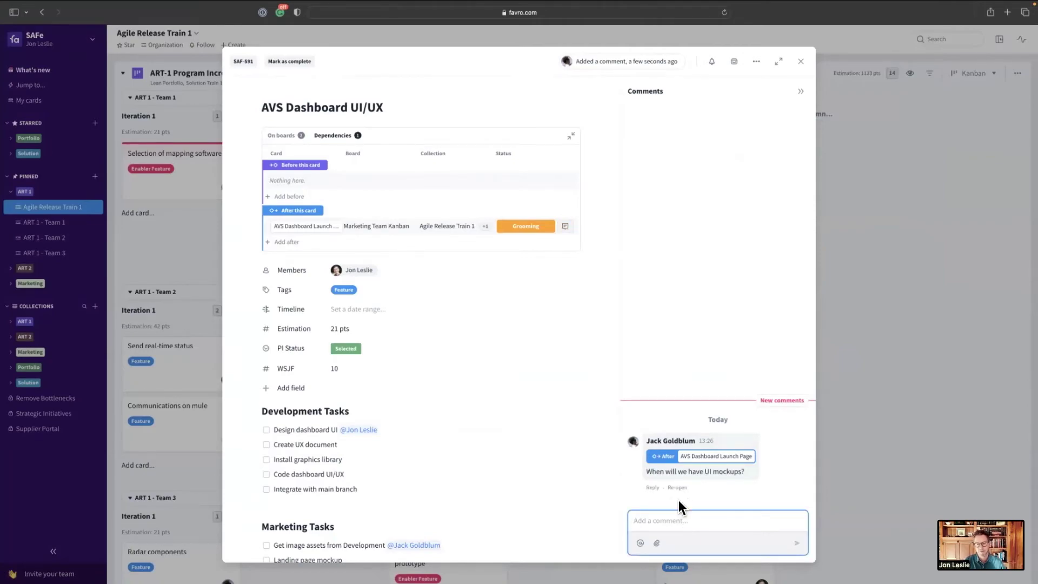
pyautogui.click(691, 459)
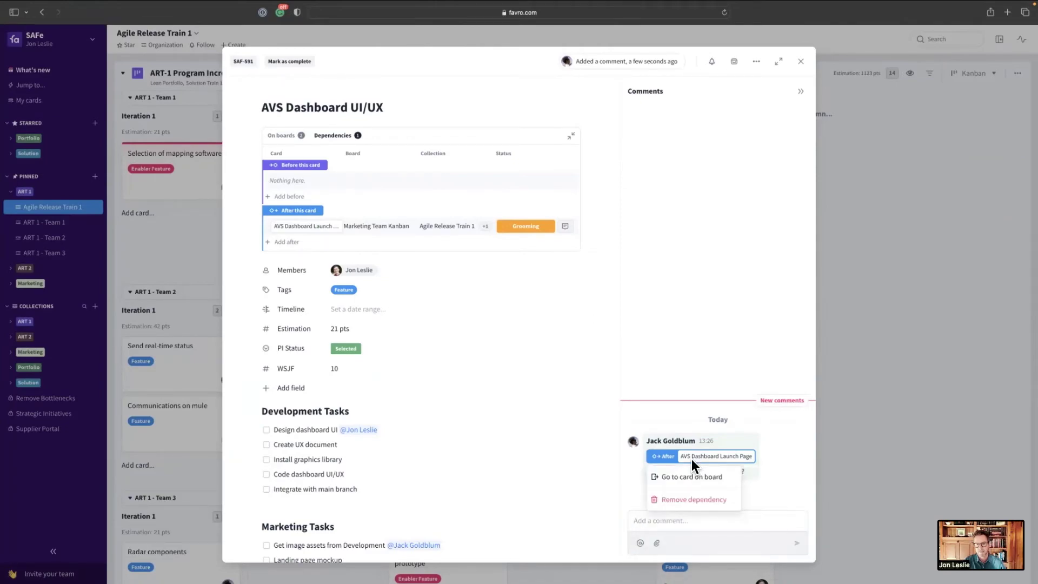
pyautogui.click(794, 459)
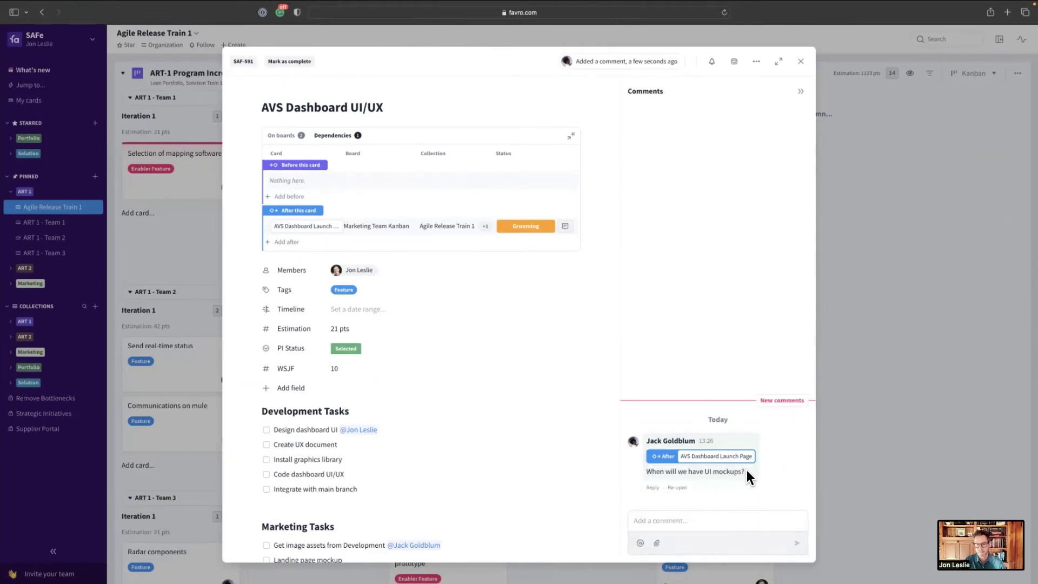
# Reply "We should have this within the first two days of the iteration" to the UI mockups comment and close the card
pyautogui.click(652, 488)
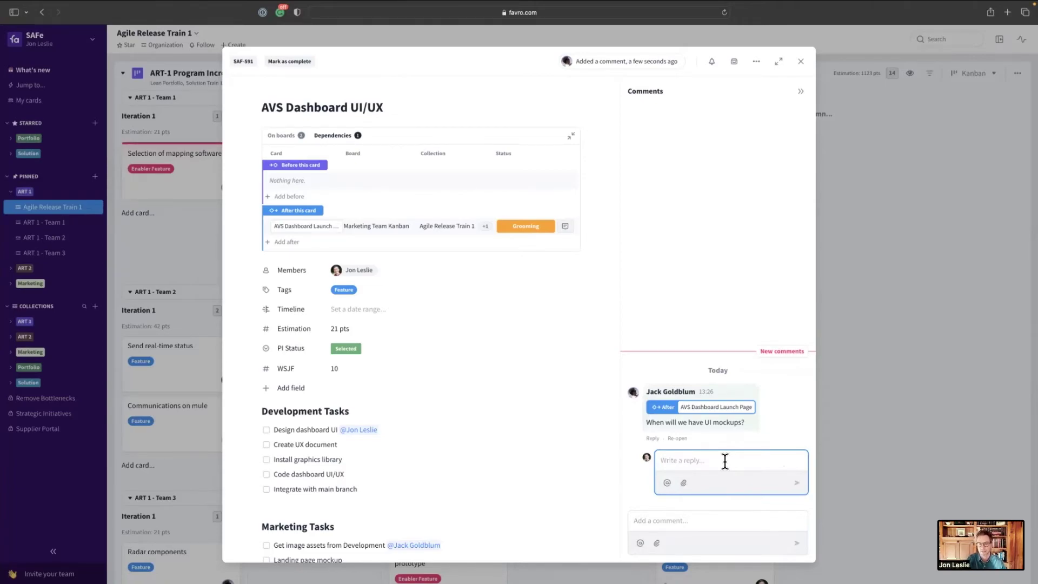
pyautogui.write('We shou h')
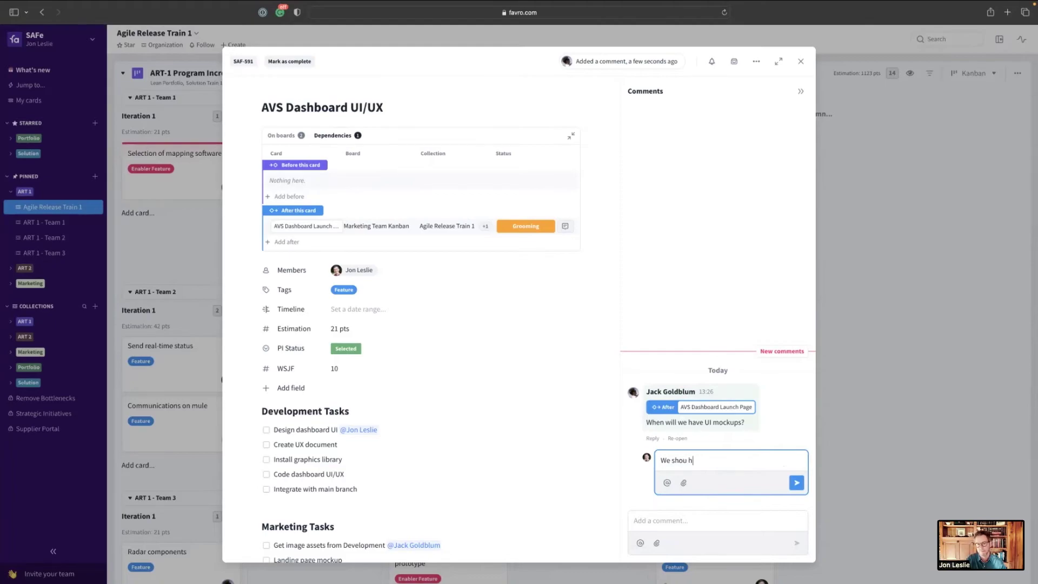
pyautogui.press('BackSpace')
pyautogui.press('BackSpace')
pyautogui.write('ld have this within the ;f')
pyautogui.press('BackSpace')
pyautogui.press('BackSpace')
pyautogui.write('first ')
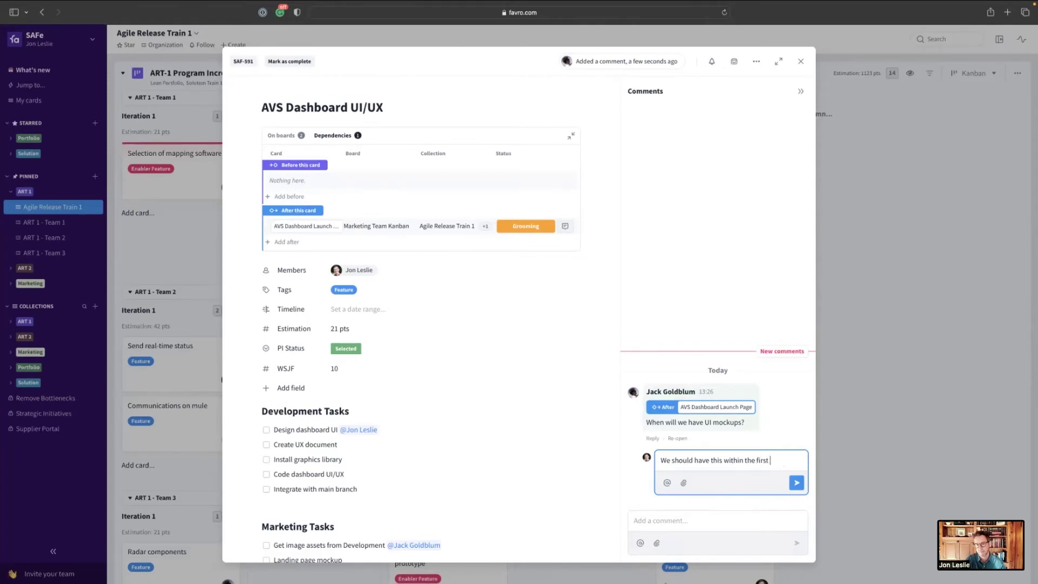
pyautogui.write('two days of the iteration')
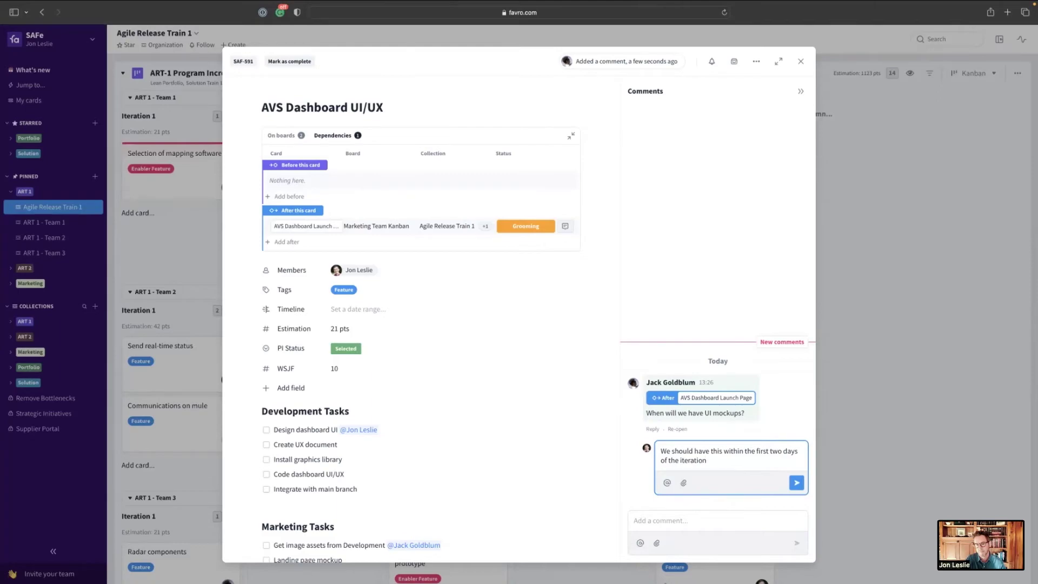
pyautogui.press('Return')
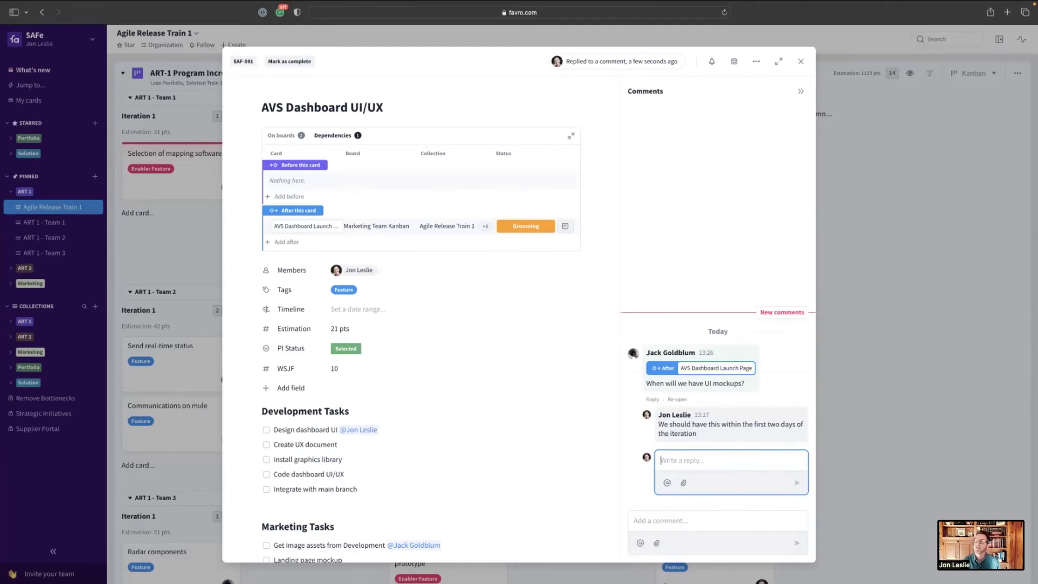
pyautogui.click(800, 64)
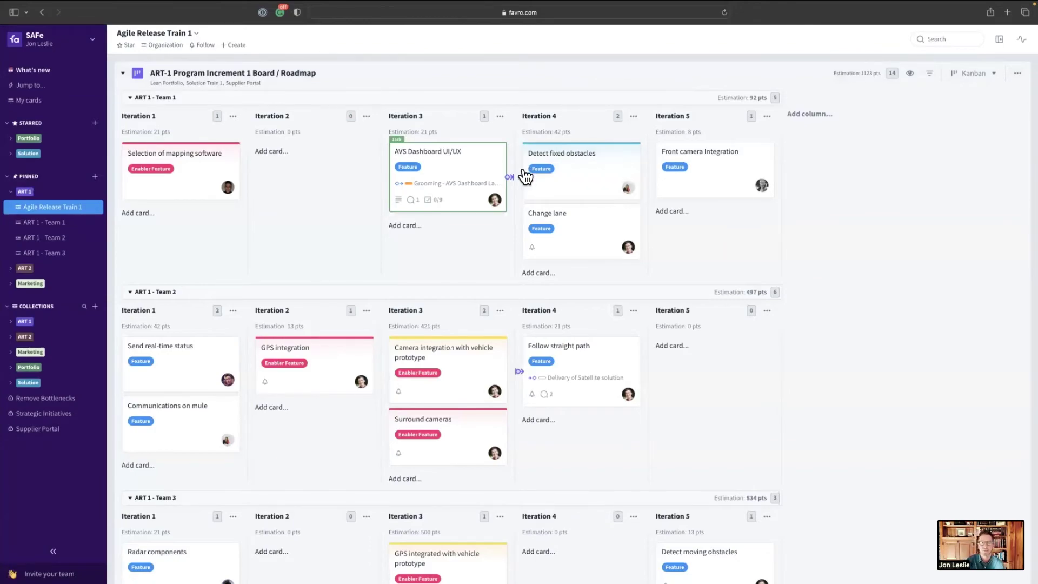
# Remove the dependency between AVS Dashboard UI/UX and AVS Dashboard Launch Page from the ART-1 Program Increment 1 Board / Roadmap
pyautogui.moveTo(510, 178)
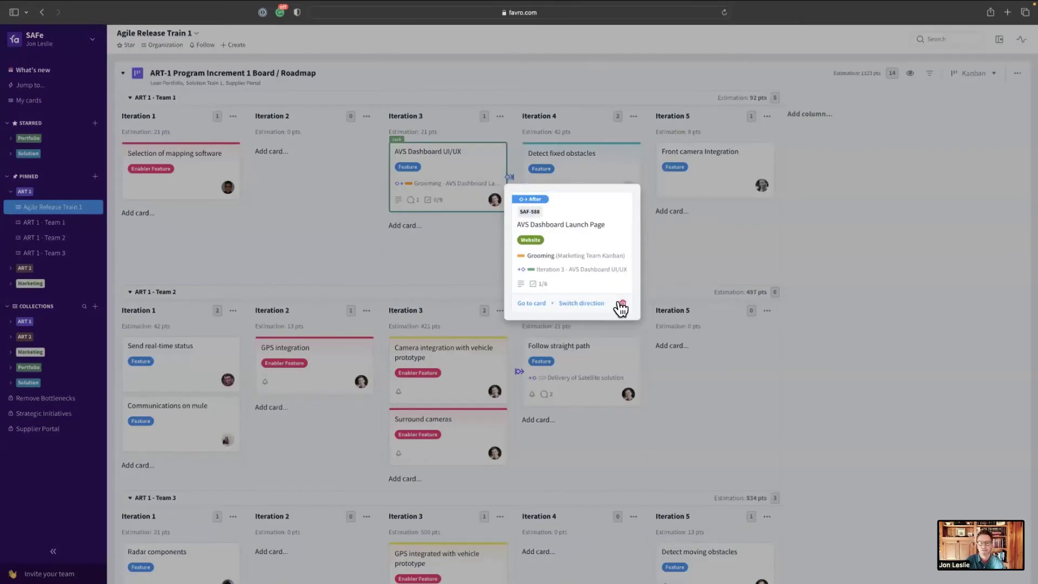
pyautogui.click(620, 306)
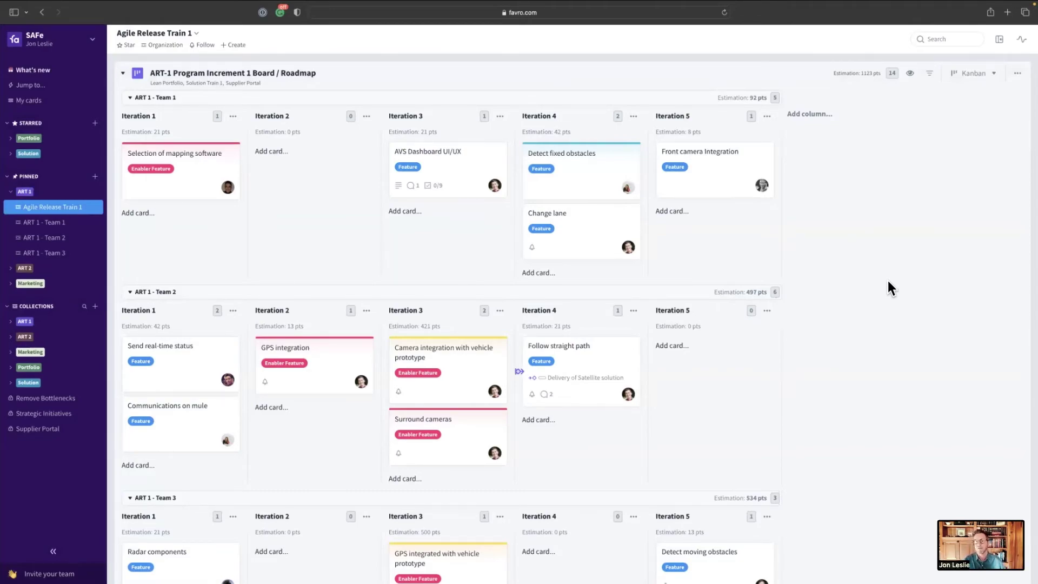
# Add a lane named Marketing below ART 1 - Team 3 on the ART-1 Program Increment 1 Board / Roadmap
pyautogui.scroll(-5, 881, 345)
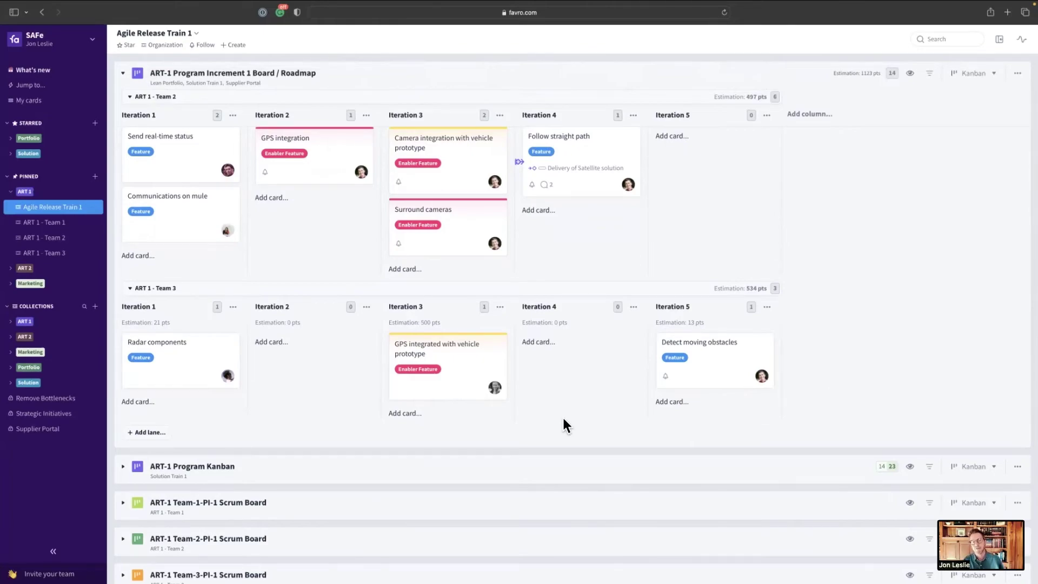
pyautogui.click(141, 432)
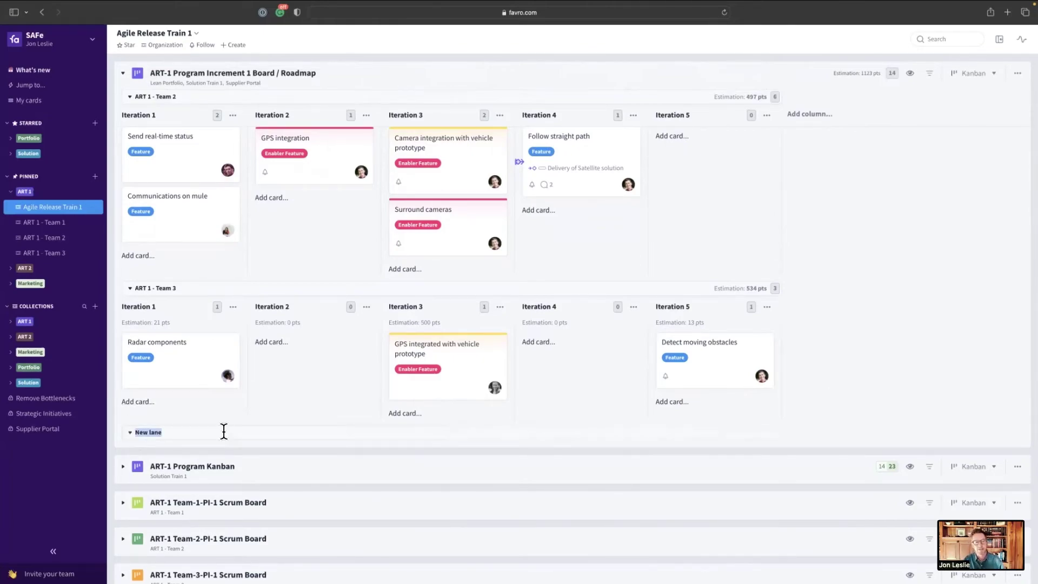
pyautogui.click(133, 432)
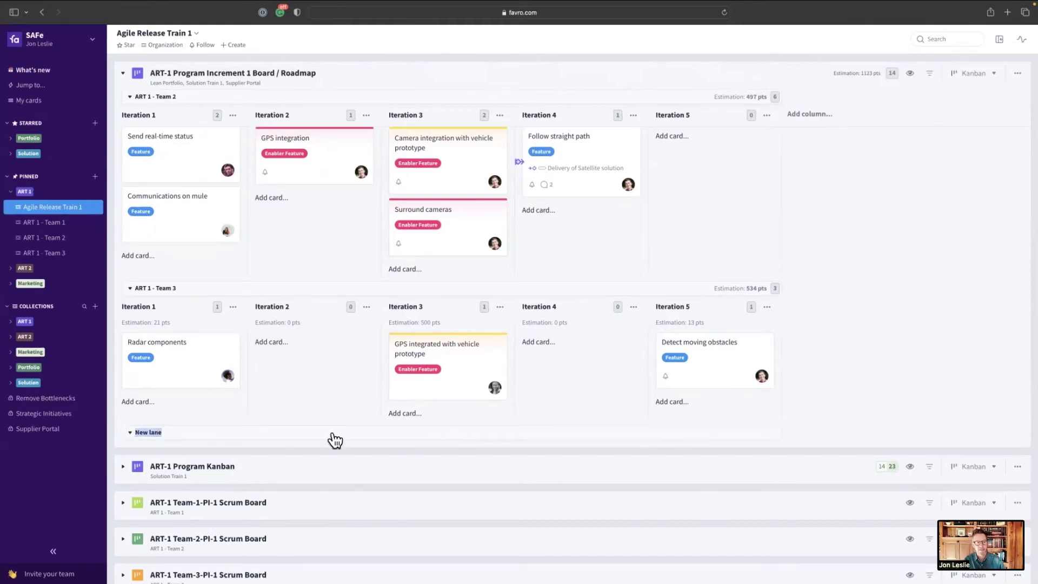
pyautogui.write('Mar')
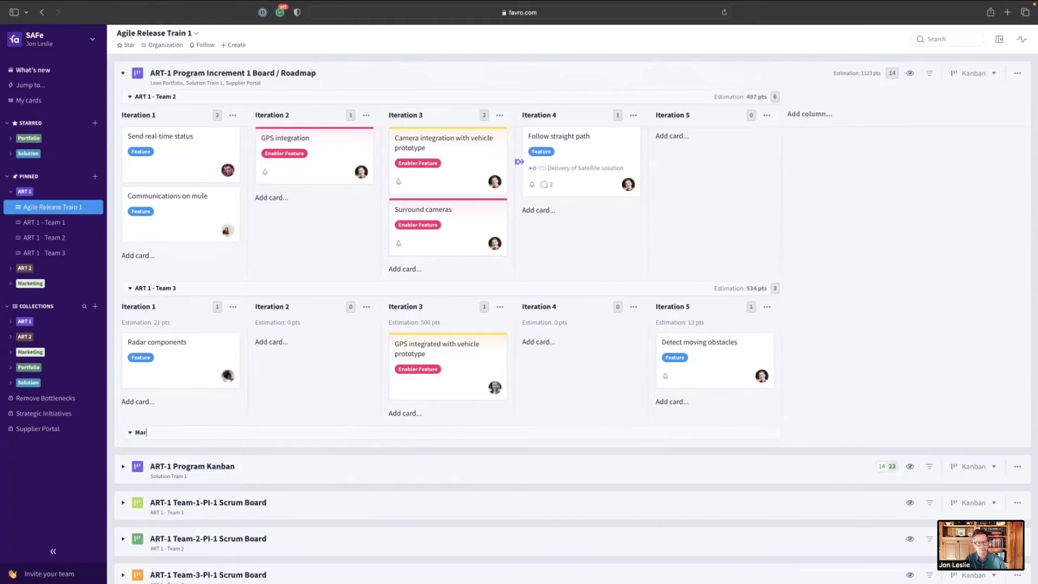
pyautogui.write('keting')
pyautogui.press('Return')
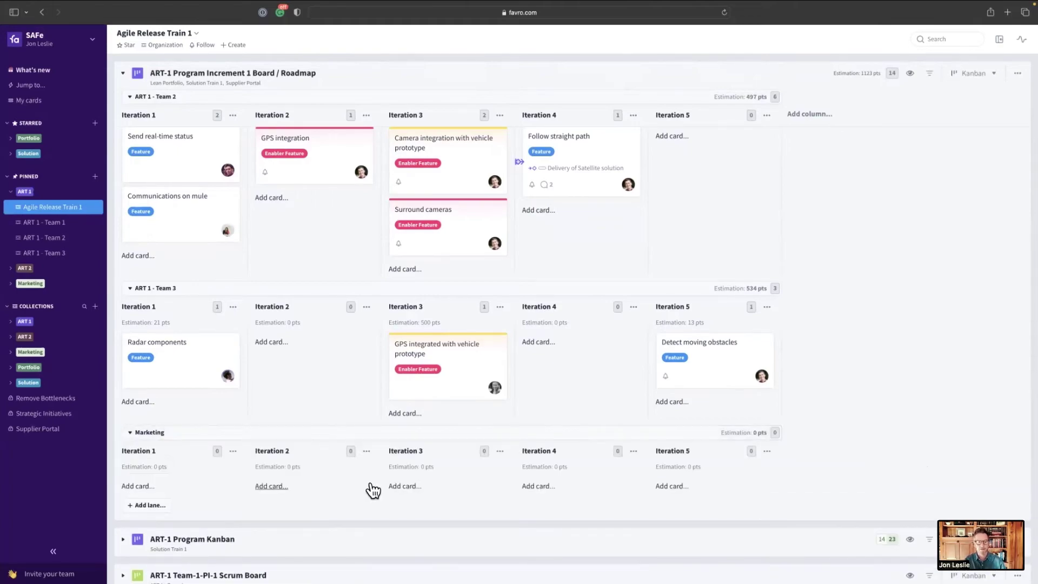
# Expand the Marketing Team Kanban and add its AVS Dashboard Launch Page card to Iteration 3 of the roadmap's Marketing lane
pyautogui.scroll(-3, 373, 463)
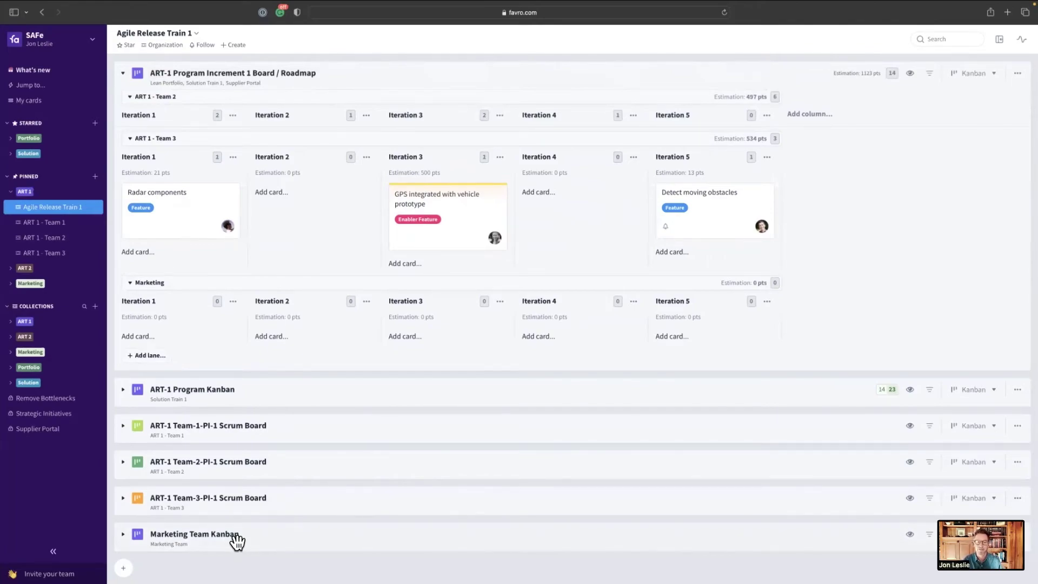
pyautogui.click(124, 534)
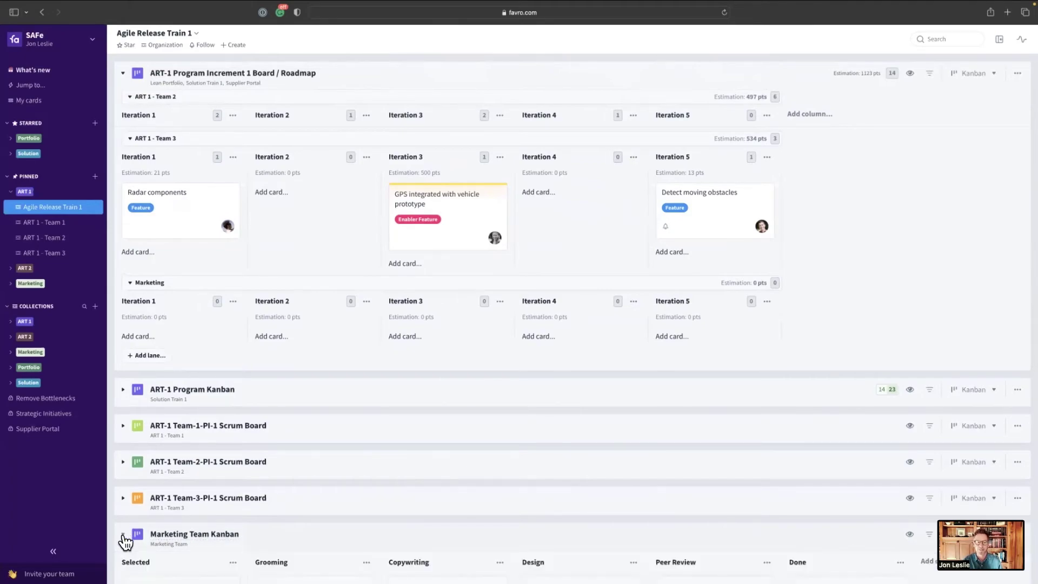
pyautogui.scroll(-4, 296, 540)
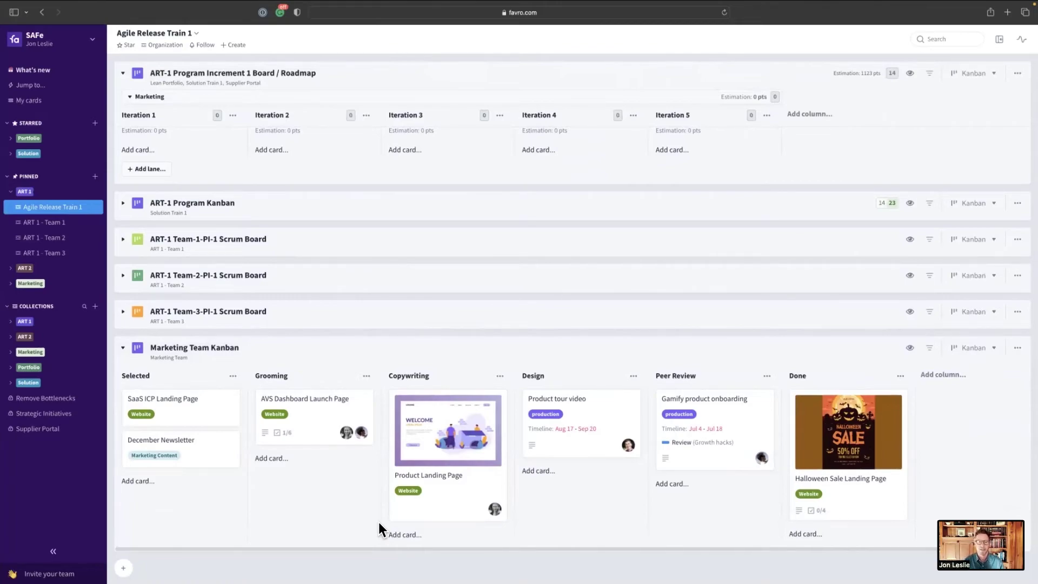
pyautogui.scroll(1, 378, 521)
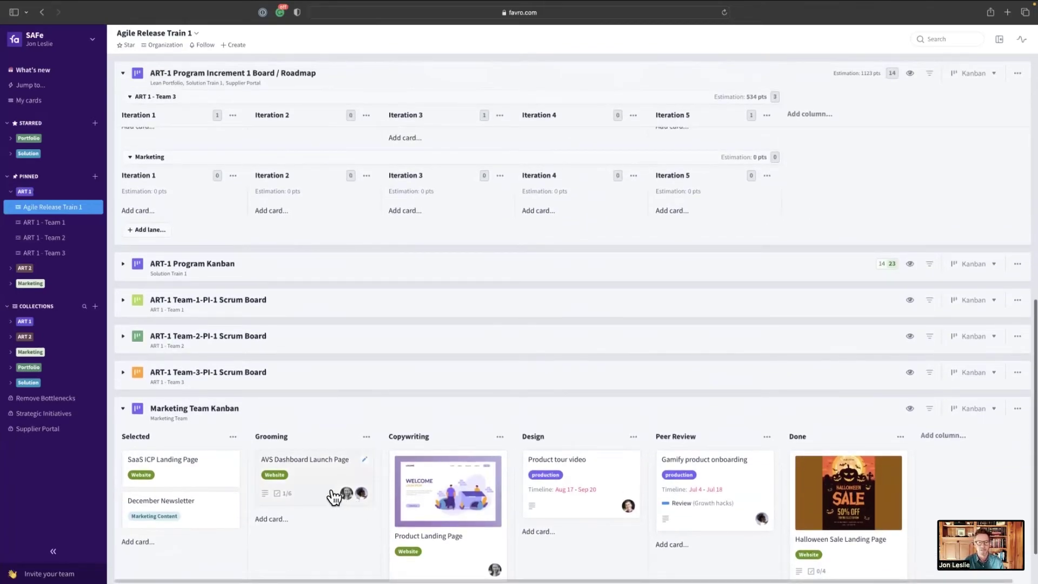
pyautogui.moveTo(321, 488); pyautogui.dragTo(455, 227)
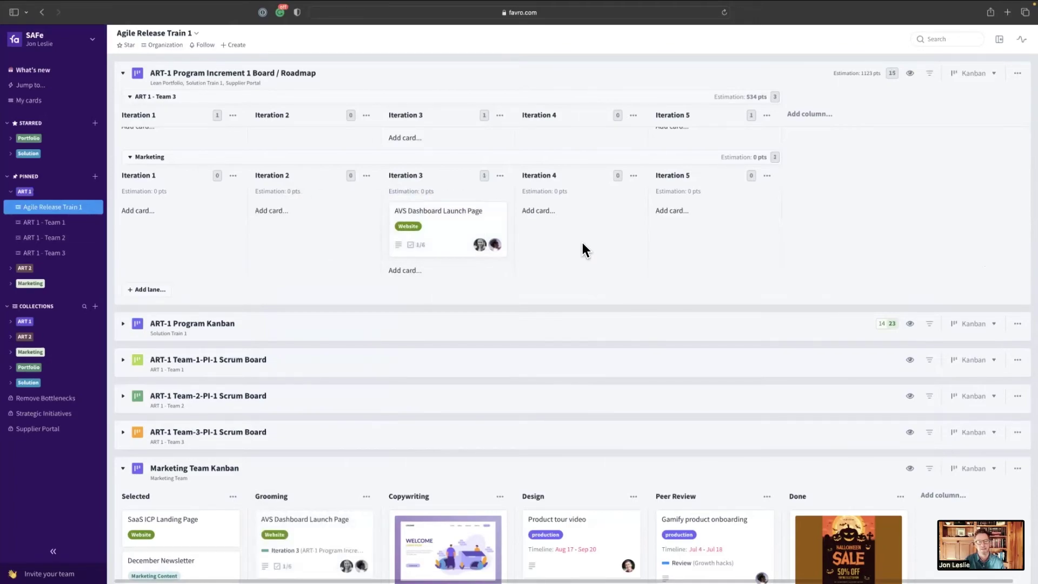
# Review the AVS Dashboard UI/UX card's placement under Team 1 and move AVS Dashboard Launch Page to Iteration 2 in the Marketing lane
pyautogui.scroll(5, 582, 242)
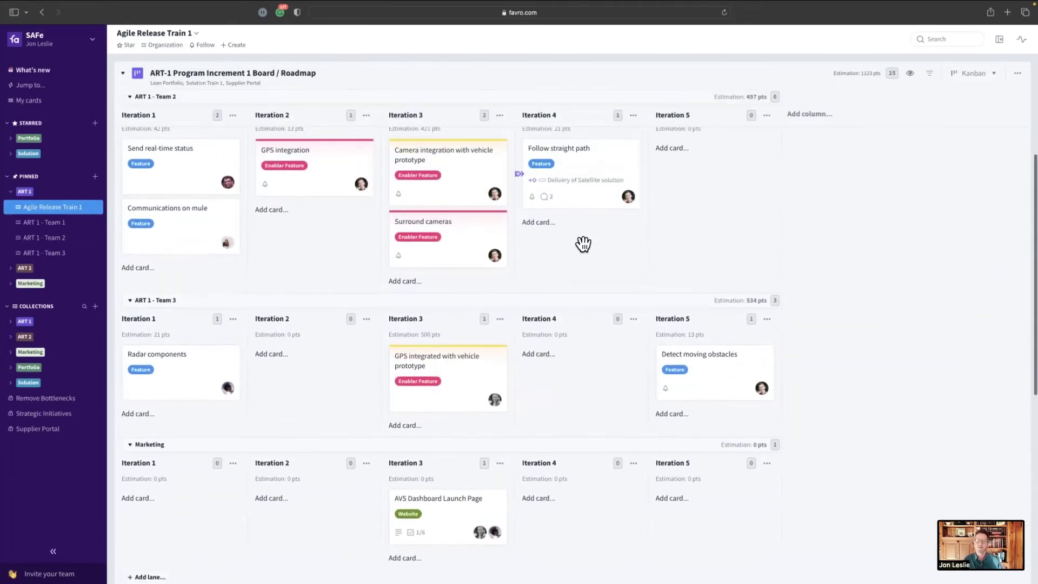
pyautogui.scroll(-1, 583, 243)
pyautogui.scroll(3, 584, 246)
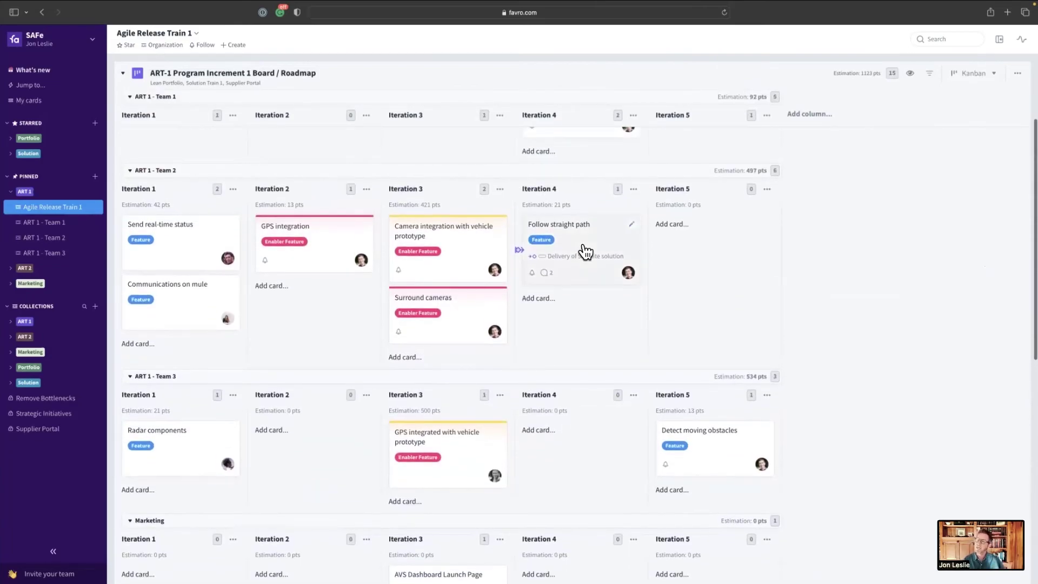
pyautogui.scroll(4, 581, 250)
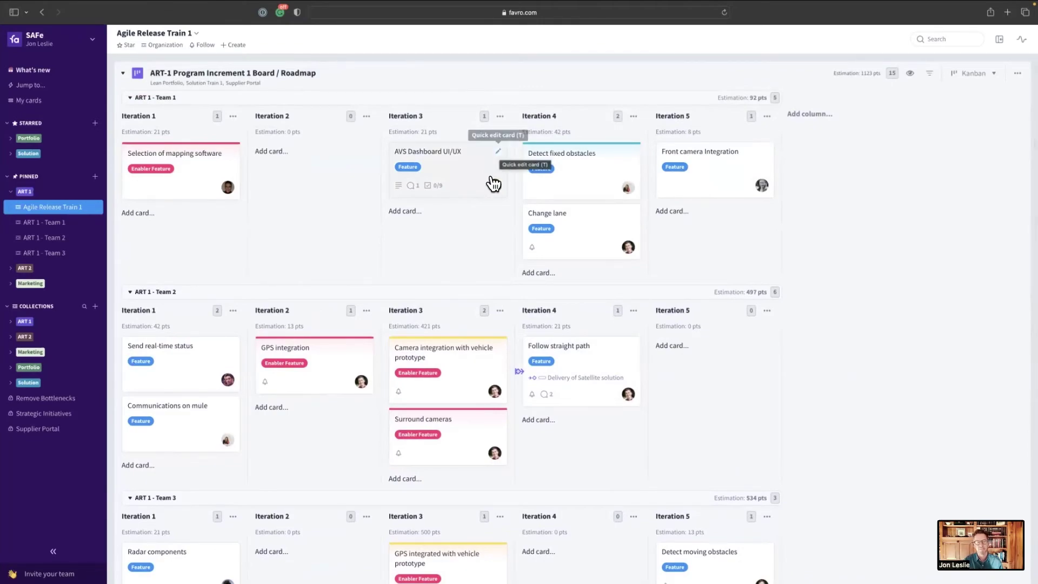
pyautogui.scroll(-10, 487, 222)
pyautogui.moveTo(456, 352)
pyautogui.mouseDown()
pyautogui.moveTo(378, 335)
pyautogui.moveTo(406, 341)
pyautogui.moveTo(325, 337)
pyautogui.mouseUp()
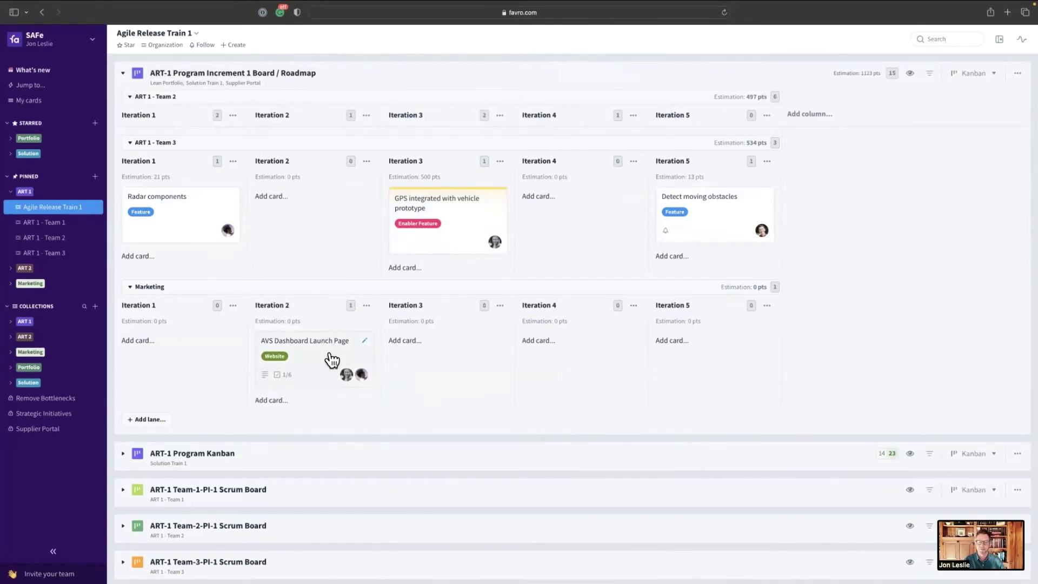
# Add a dependency from AVS Dashboard Launch Page in the Marketing lane to AVS Dashboard UI/UX under Team 1, with UI/UX coming after
pyautogui.click(365, 342)
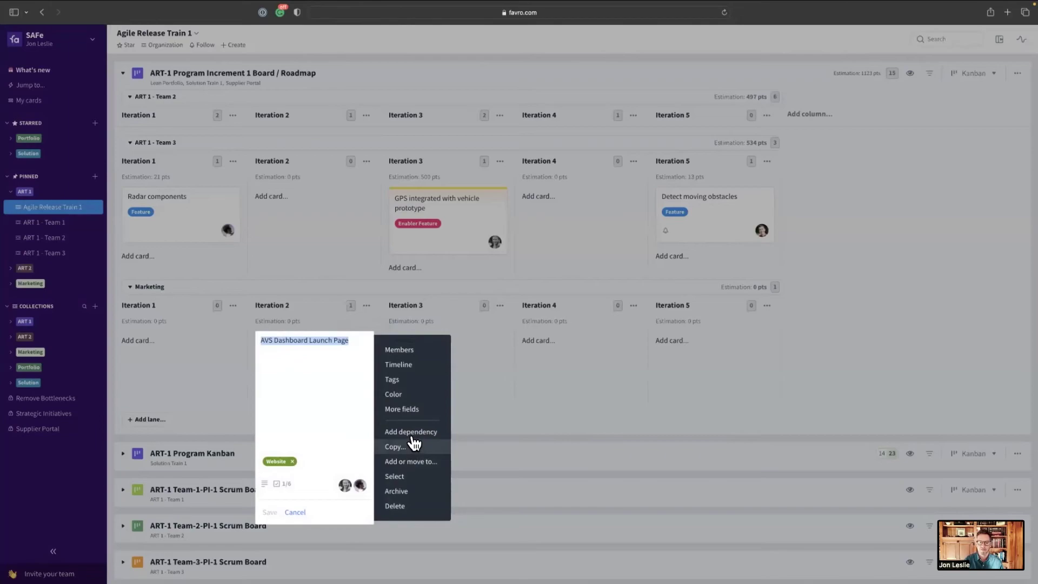
pyautogui.click(410, 431)
pyautogui.scroll(5, 453, 379)
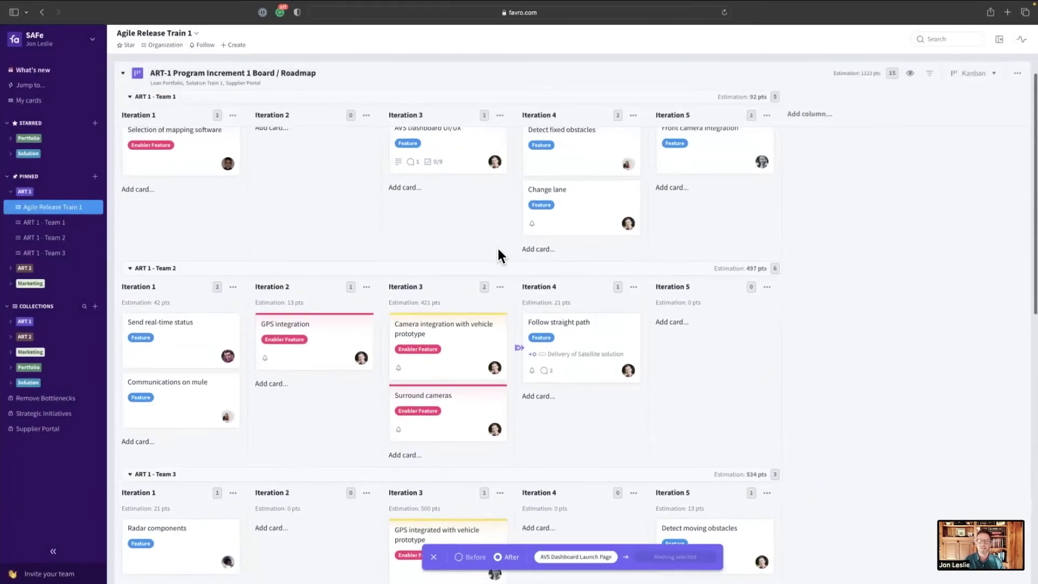
pyautogui.scroll(1, 497, 189)
pyautogui.click(478, 176)
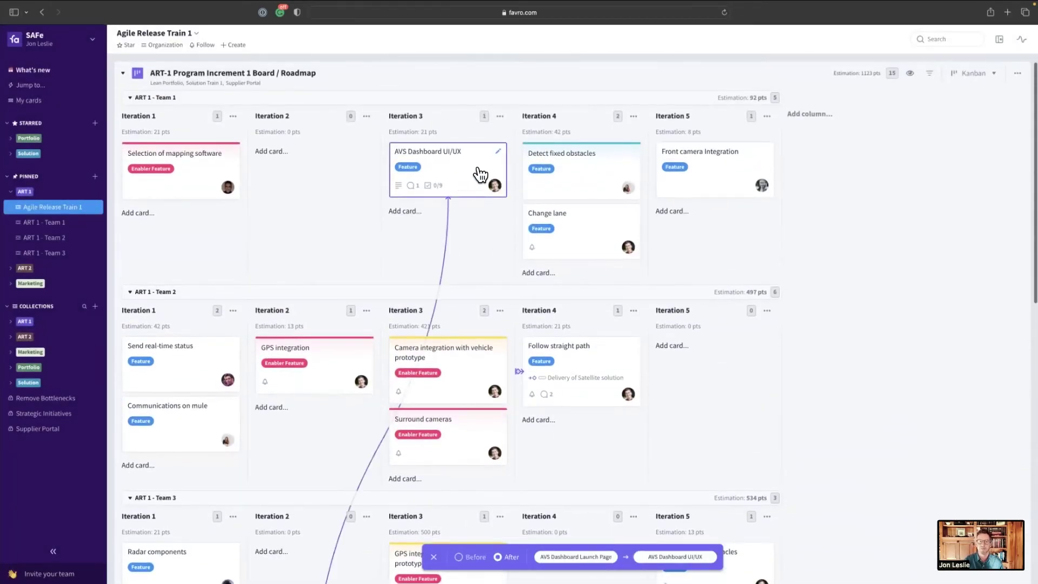
# Move AVS Dashboard Launch Page to Iteration 3 in the Marketing lane, and move AVS Dashboard UI/UX to Iteration 2 and back to Iteration 3
pyautogui.scroll(-5, 497, 238)
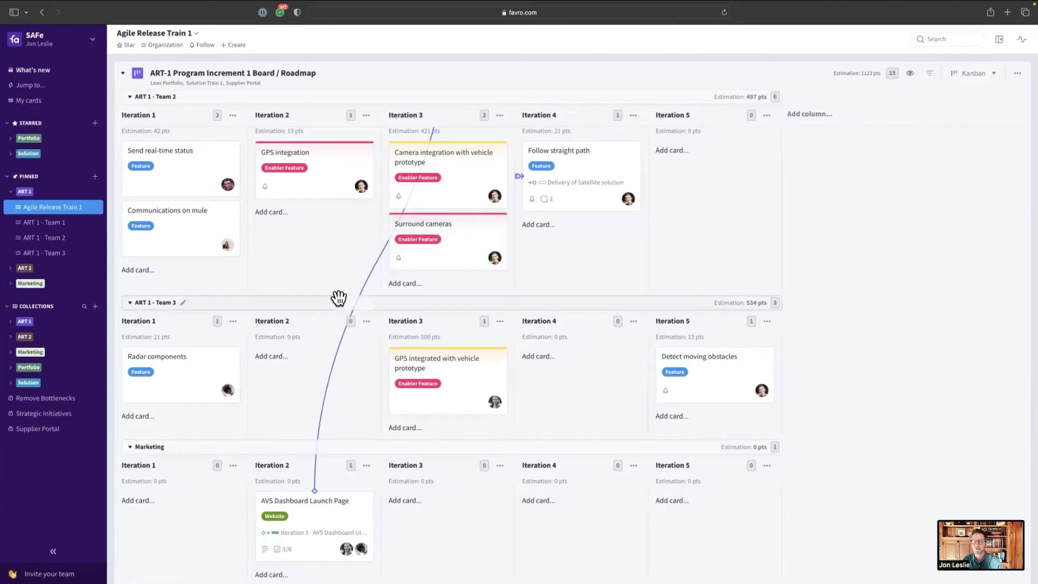
pyautogui.moveTo(336, 508); pyautogui.dragTo(475, 501)
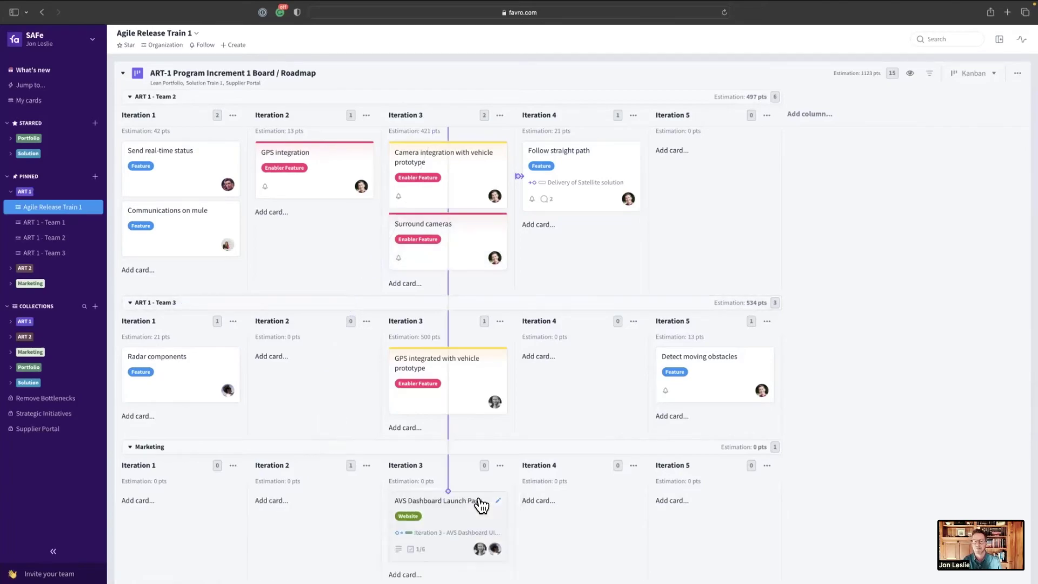
pyautogui.scroll(4, 456, 322)
pyautogui.moveTo(456, 196); pyautogui.dragTo(352, 189)
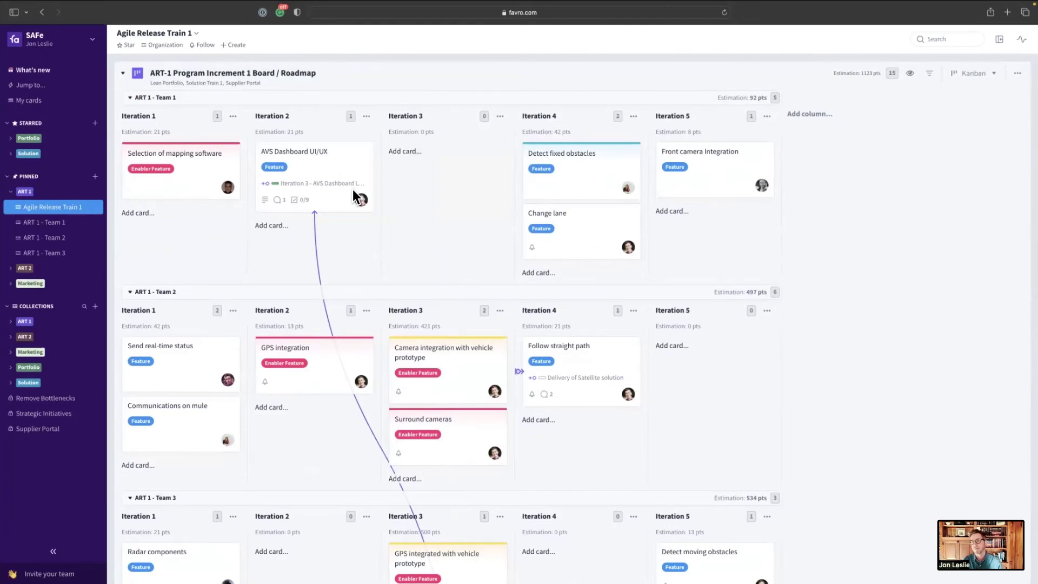
pyautogui.moveTo(352, 190); pyautogui.dragTo(426, 172)
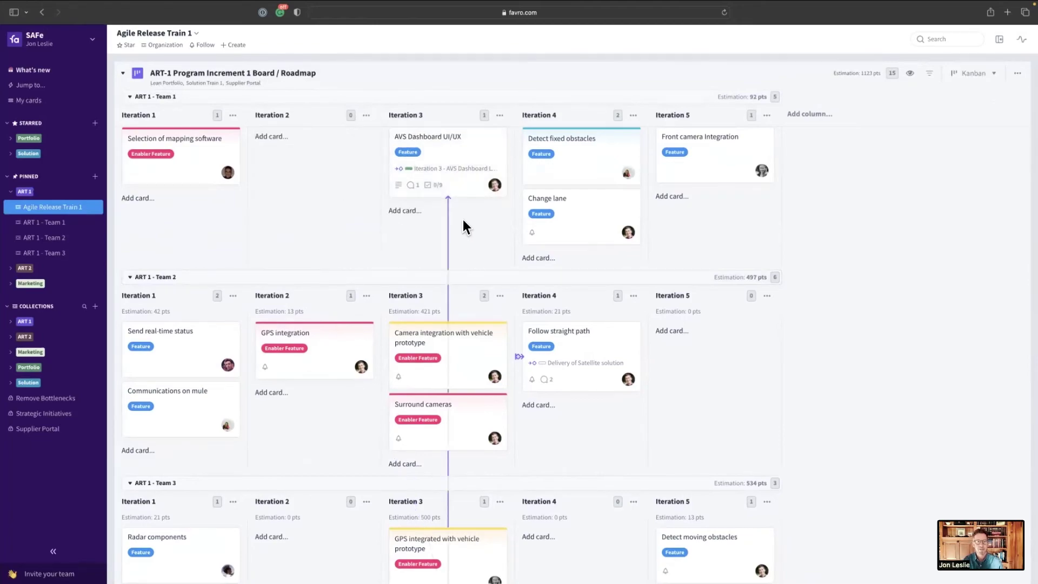
# Remove the dependency linking AVS Dashboard Launch Page in the Marketing lane to AVS Dashboard UI/UX
pyautogui.scroll(-5, 463, 219)
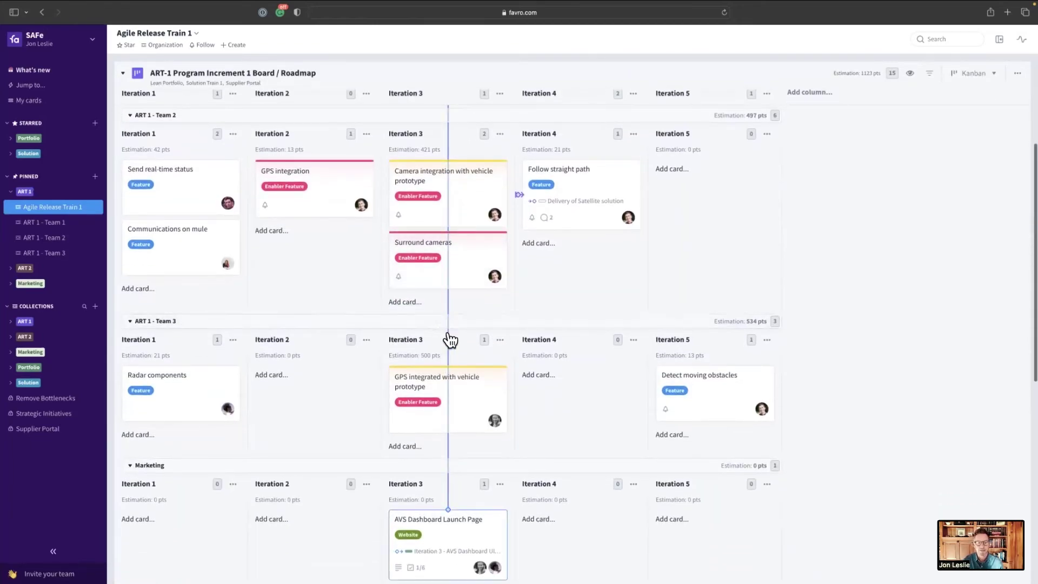
pyautogui.click(448, 334)
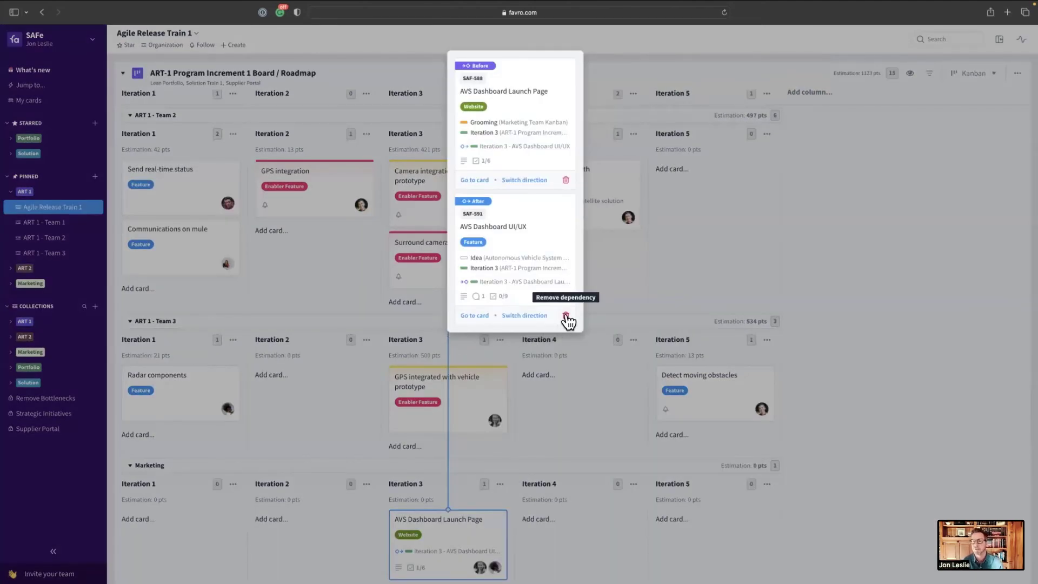
pyautogui.click(565, 315)
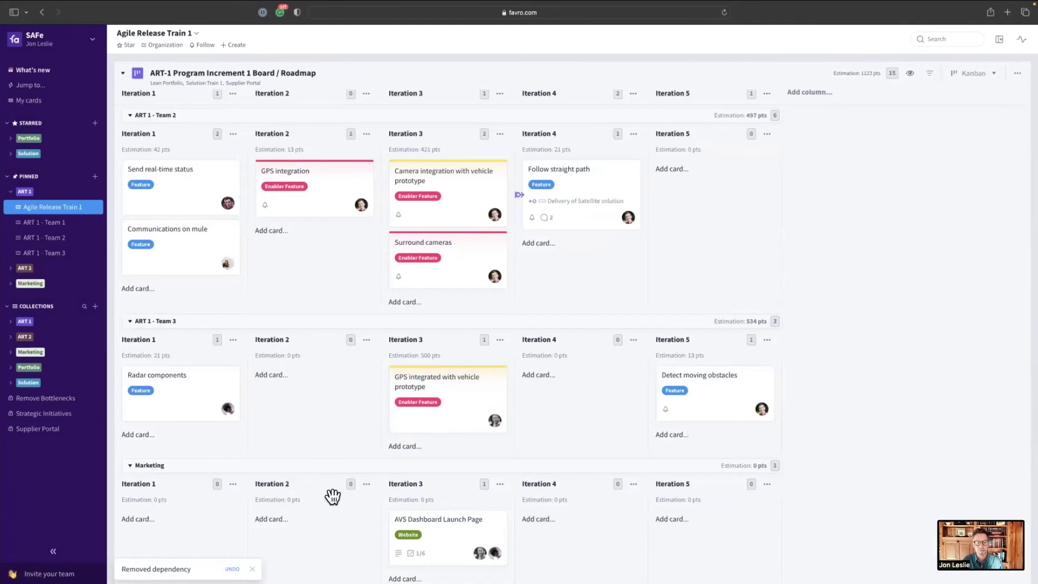
# Delete the Marketing lane from the ART-1 Program Increment 1 Board / Roadmap, choosing to delete its cards as well
pyautogui.click(174, 463)
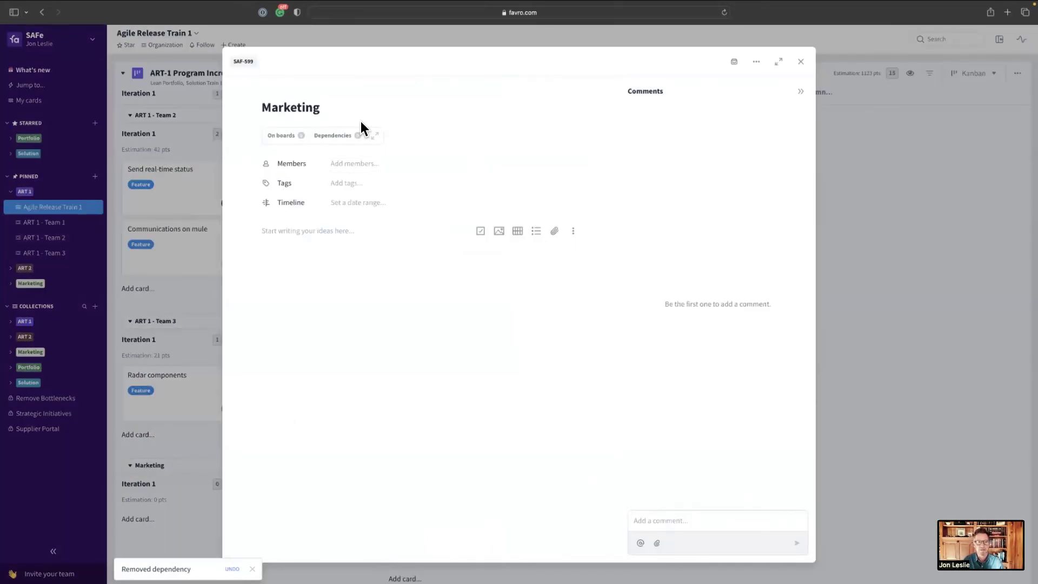
pyautogui.click(757, 61)
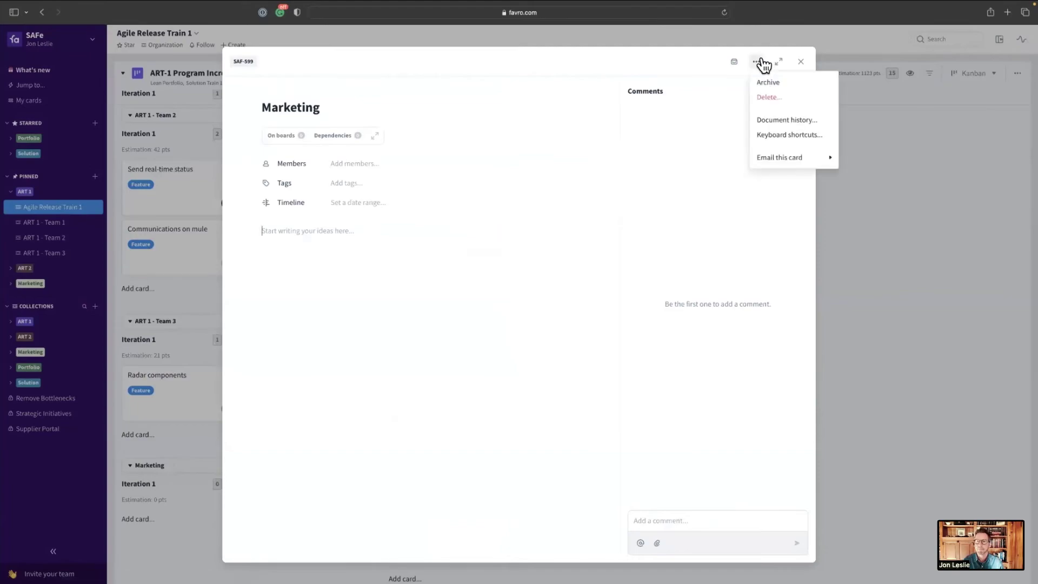
pyautogui.click(776, 99)
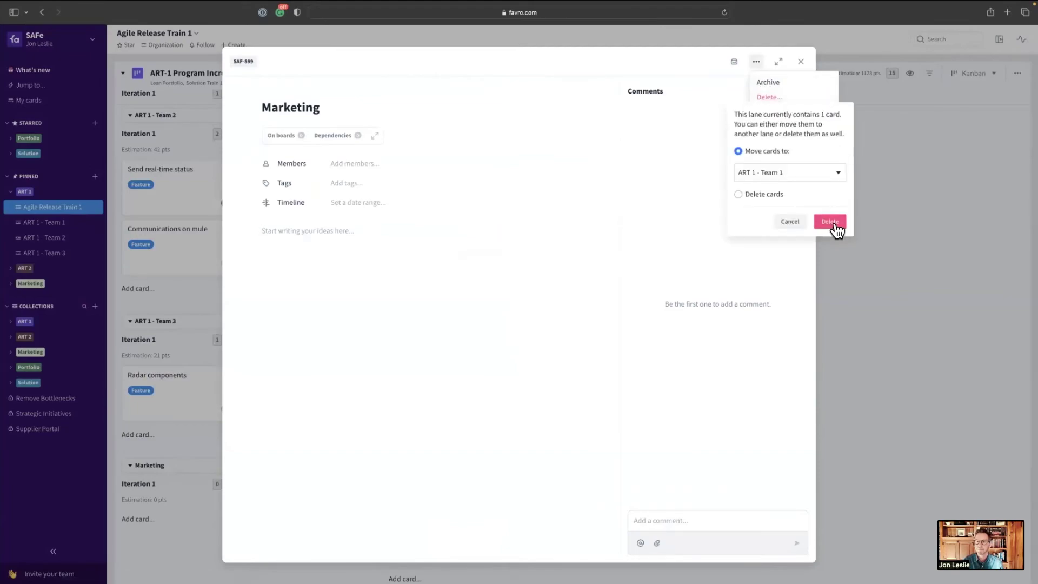
pyautogui.click(778, 195)
pyautogui.click(830, 222)
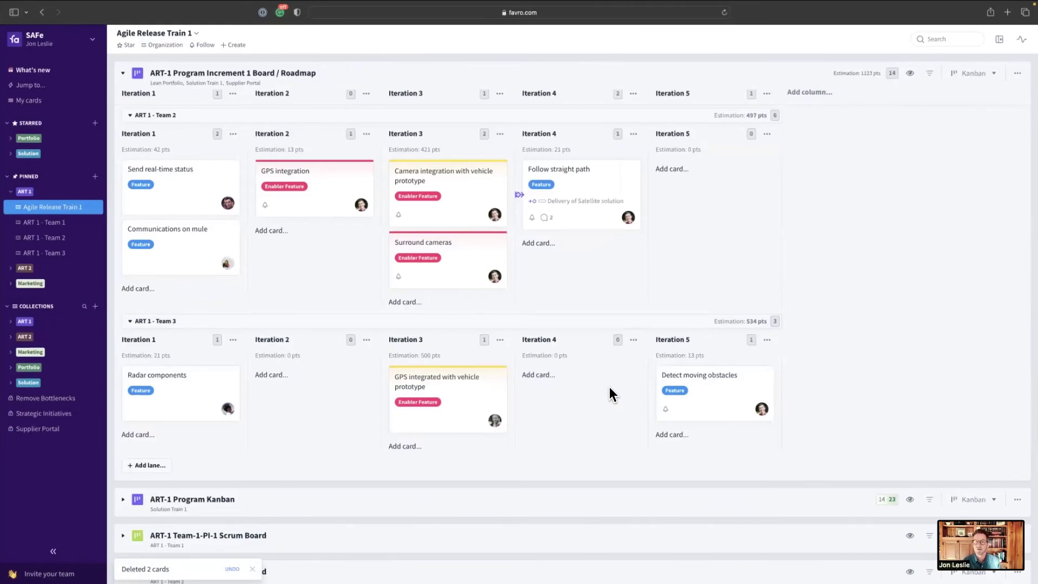
# Collapse the ART 1 - Team 2 and Team 3 lanes and add AVS Dashboard UI/UX to the Marketing Team Kanban's Grooming column
pyautogui.scroll(3, 608, 387)
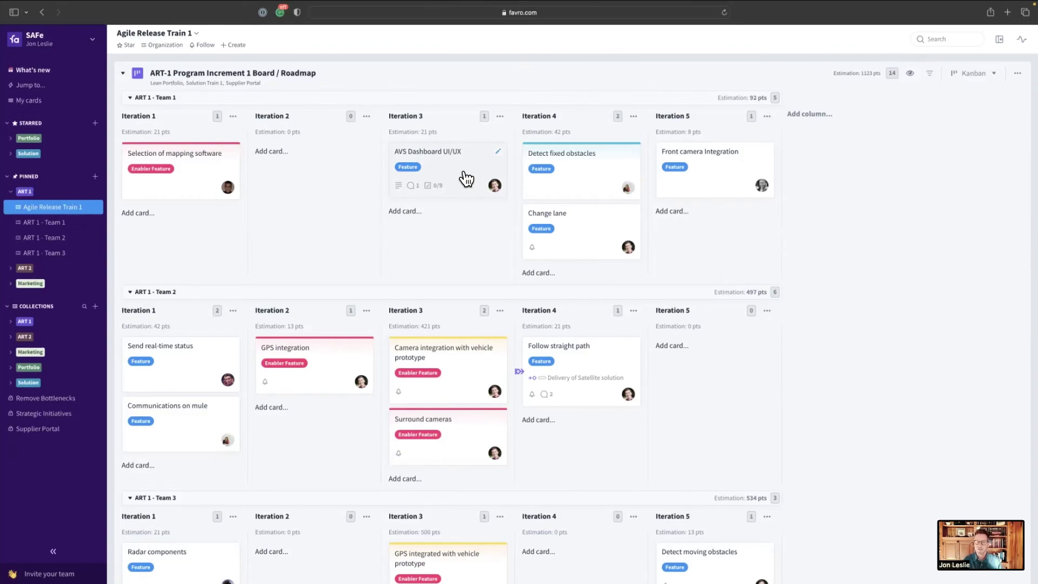
pyautogui.scroll(-10, 452, 211)
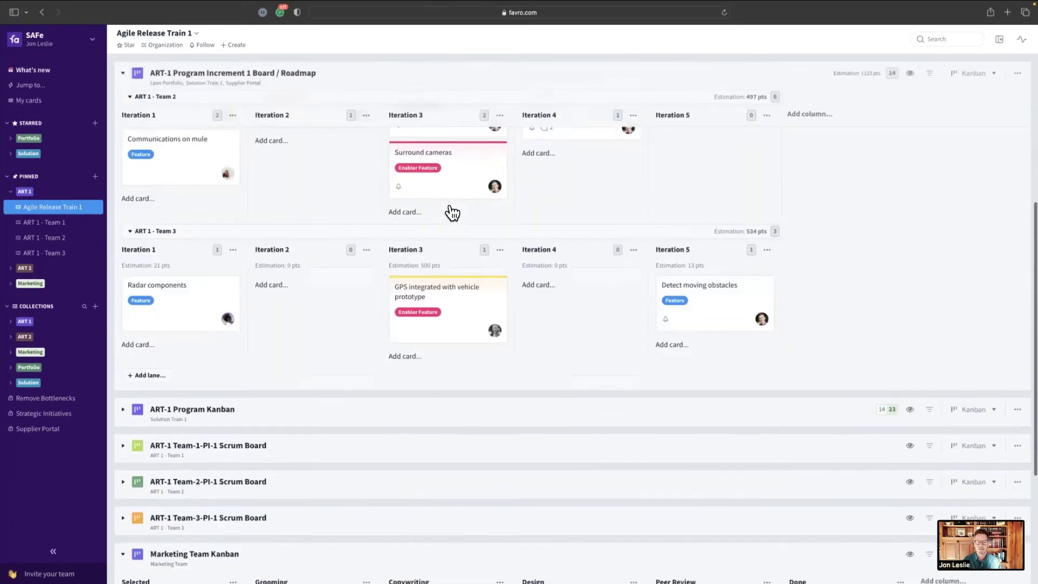
pyautogui.scroll(8, 339, 306)
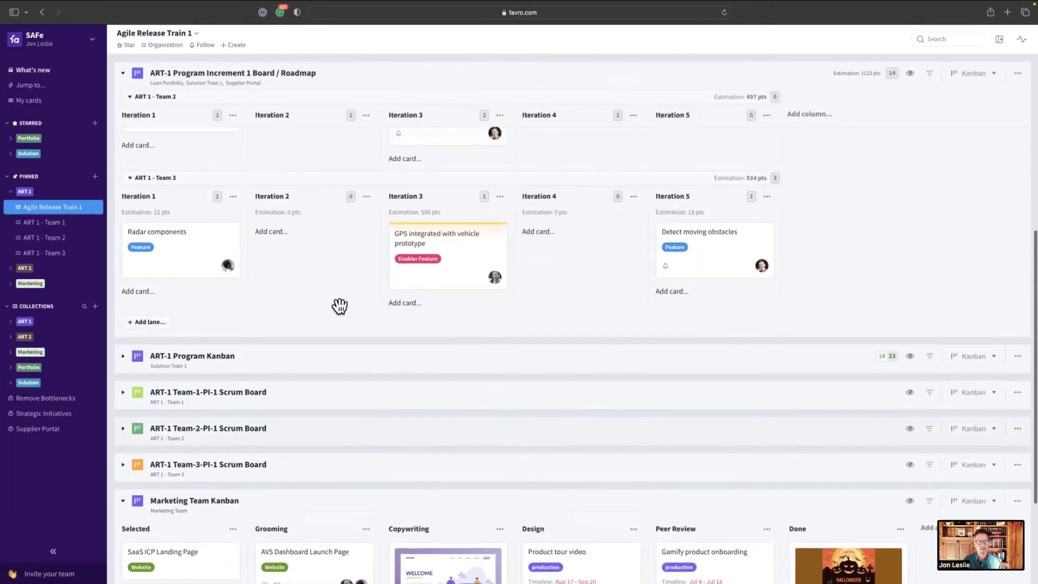
pyautogui.click(130, 293)
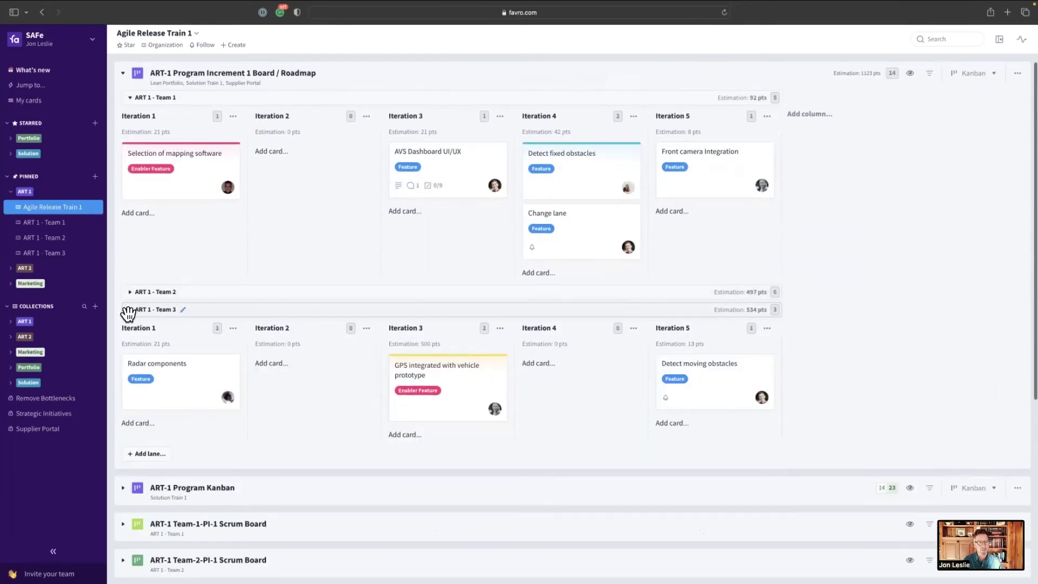
pyautogui.click(130, 309)
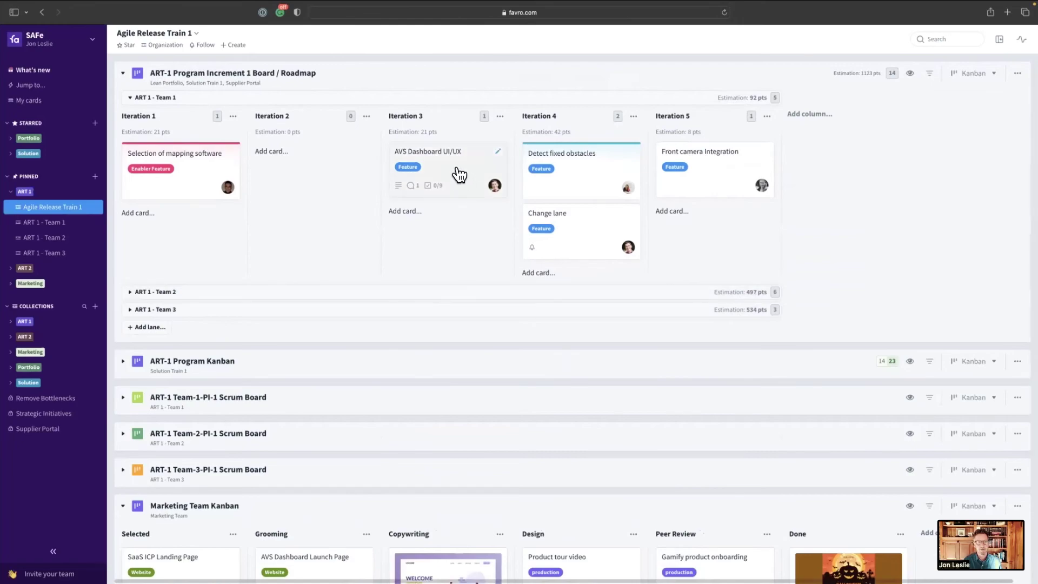
pyautogui.moveTo(457, 174); pyautogui.dragTo(368, 547)
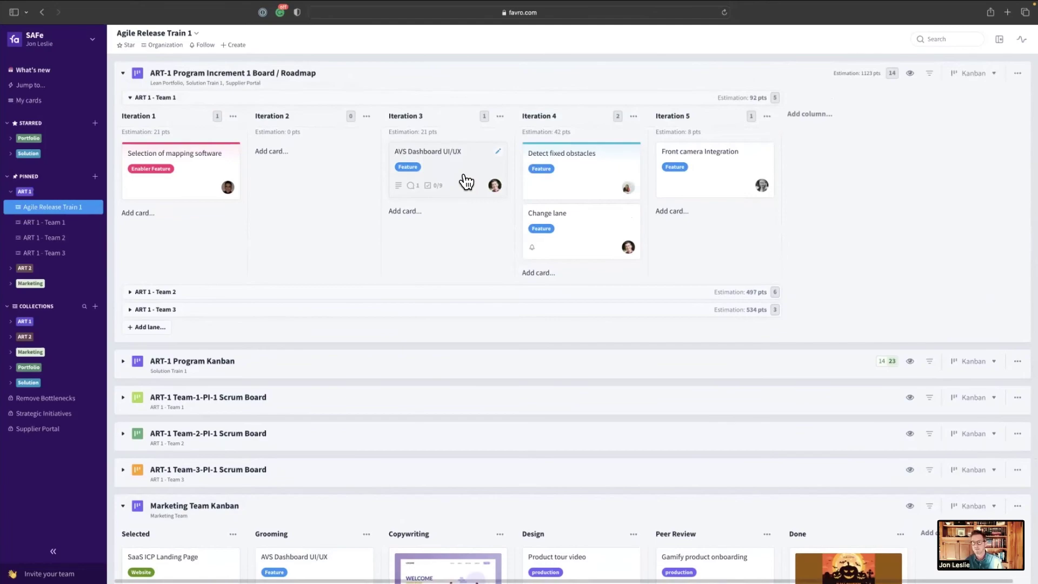
# Show the Autonomous Vehicle System Backlog beside the boards and move its PI Status column ahead of the Marketing Team Kanban column
pyautogui.scroll(-1, 436, 309)
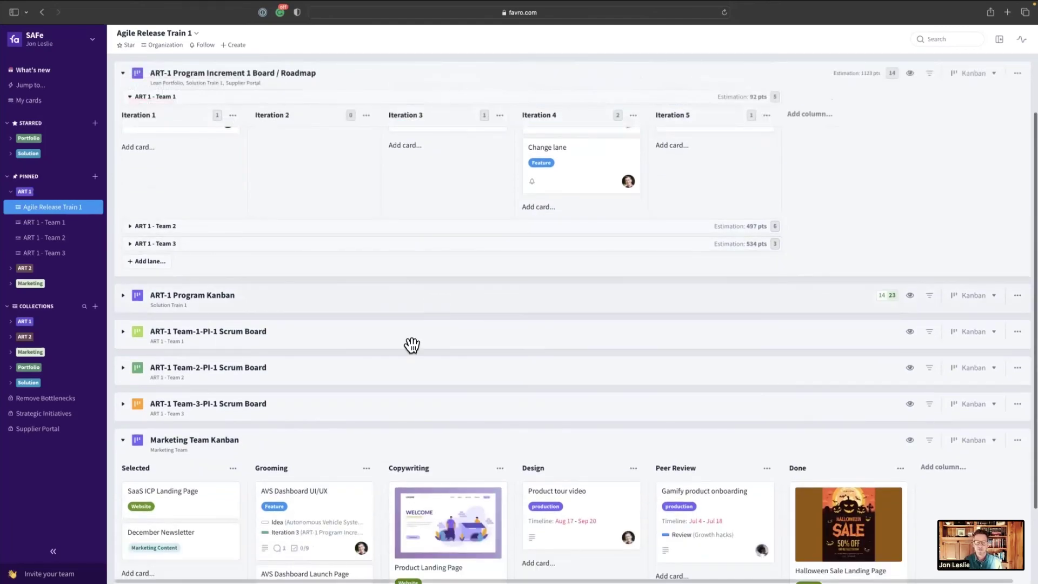
pyautogui.click(358, 506)
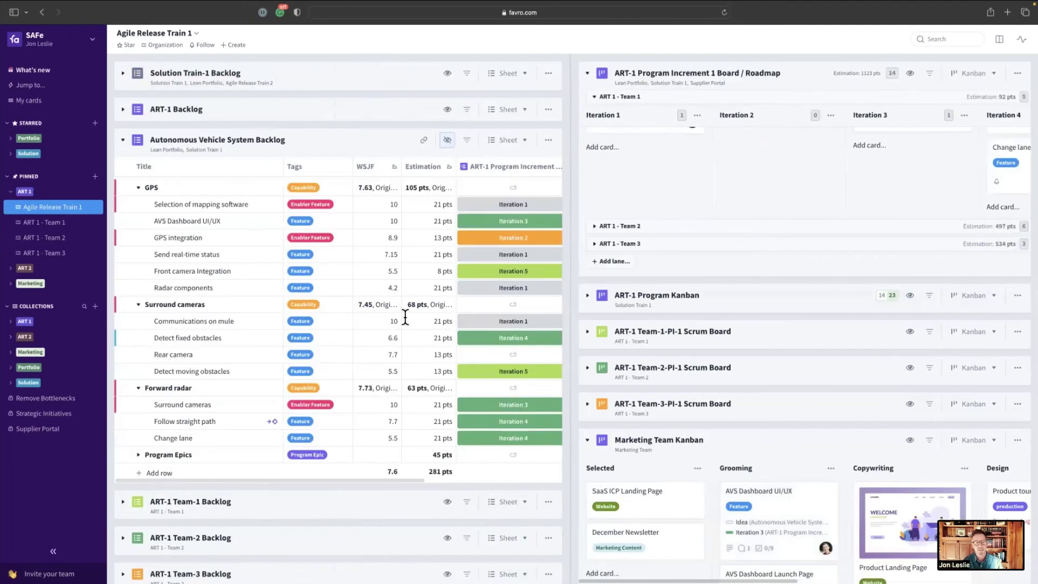
pyautogui.hscroll(1, 379, 308)
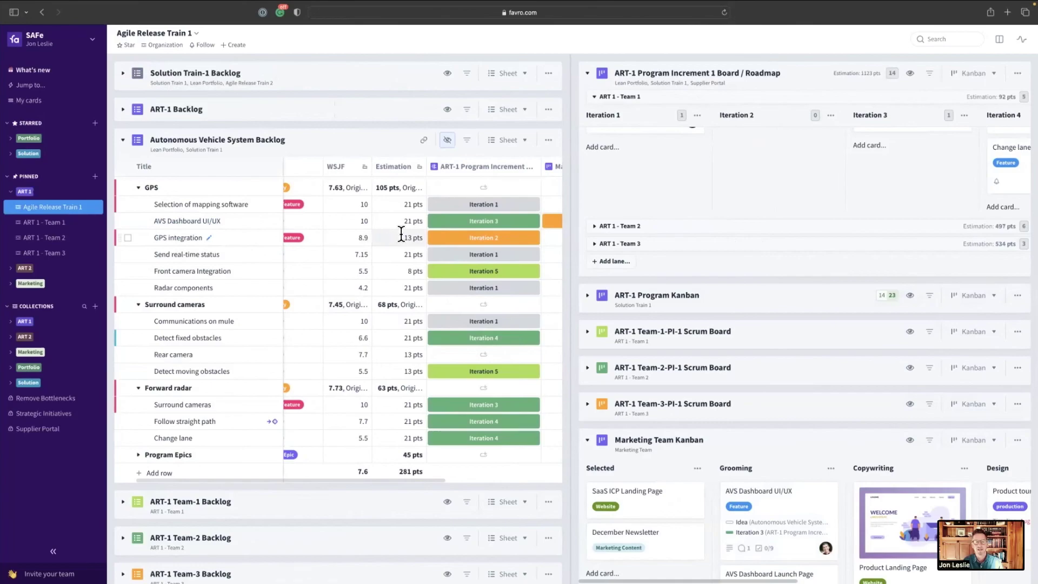
pyautogui.hscroll(5, 400, 233)
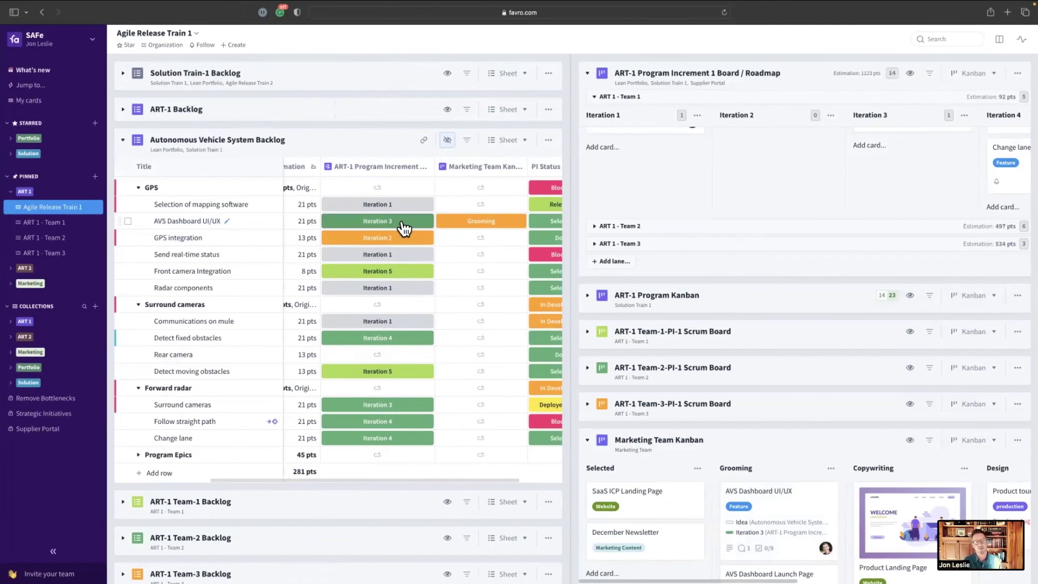
pyautogui.hscroll(2, 403, 228)
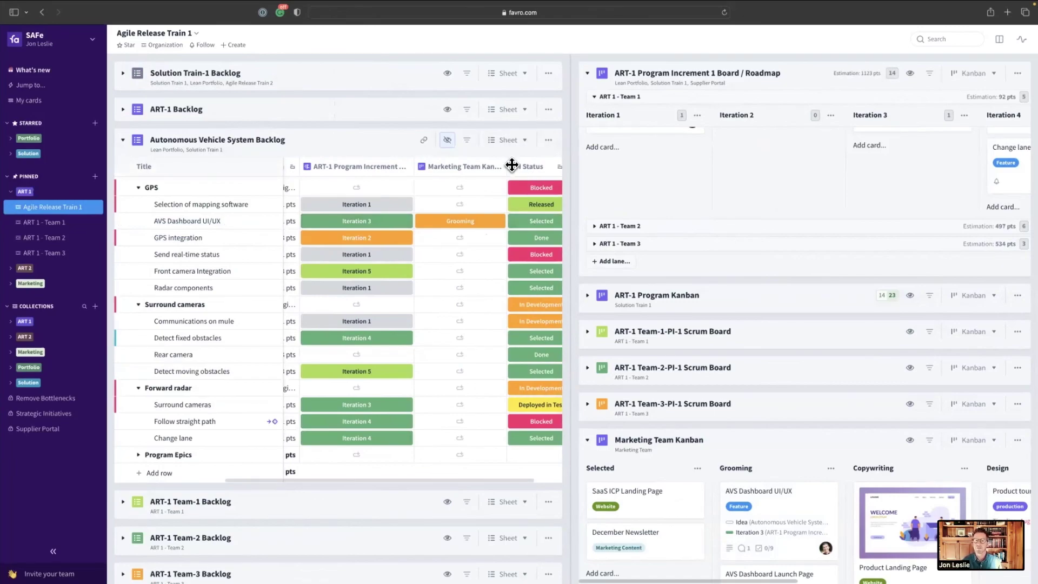
pyautogui.moveTo(517, 166); pyautogui.dragTo(454, 166)
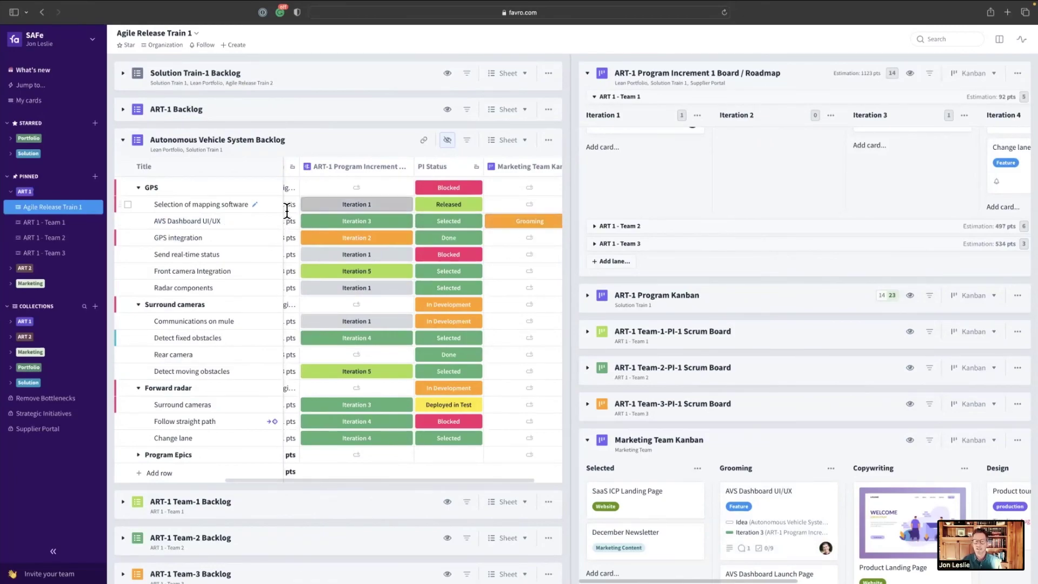
# Open AVS Dashboard UI/UX from the backlog, review its fields, development tasks and marketing tasks, and close the card
pyautogui.click(213, 227)
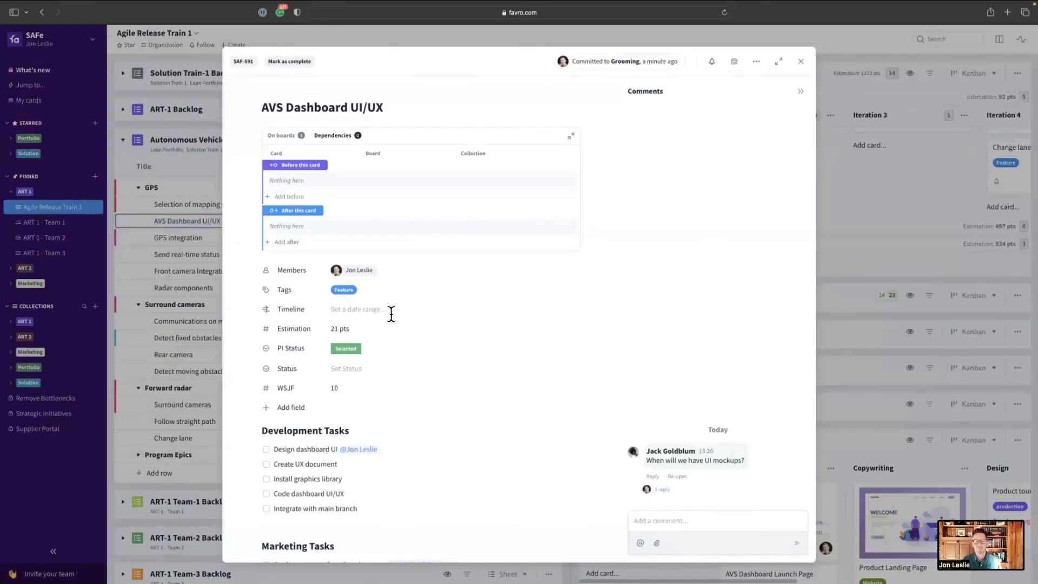
pyautogui.scroll(-4, 389, 313)
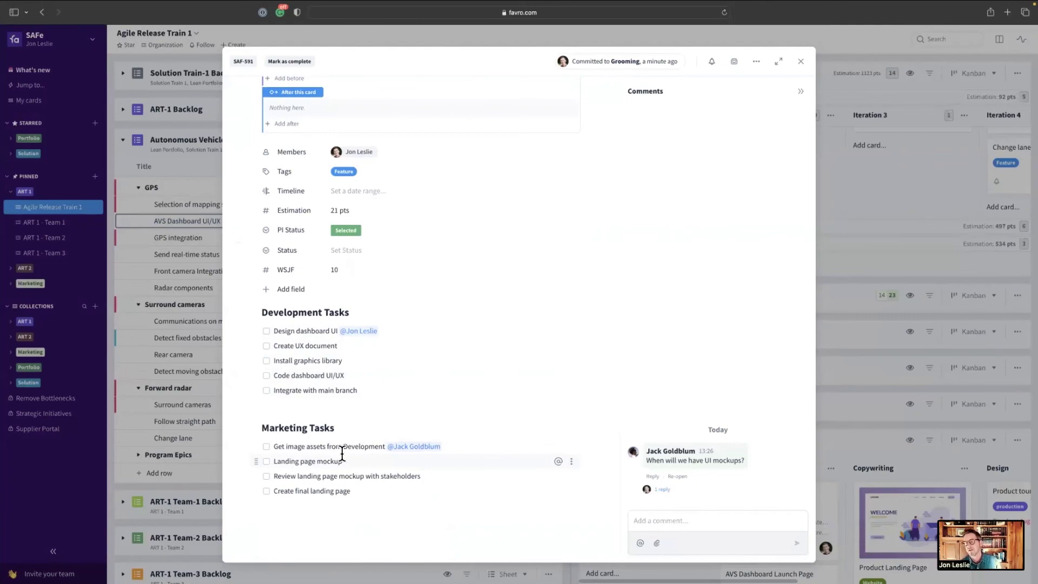
pyautogui.scroll(3, 382, 387)
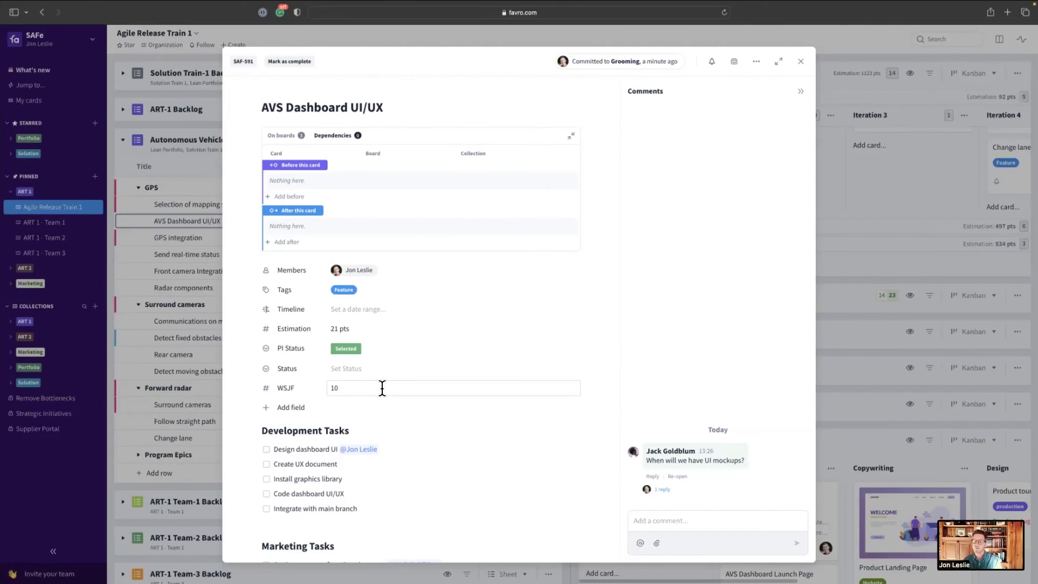
pyautogui.click(801, 61)
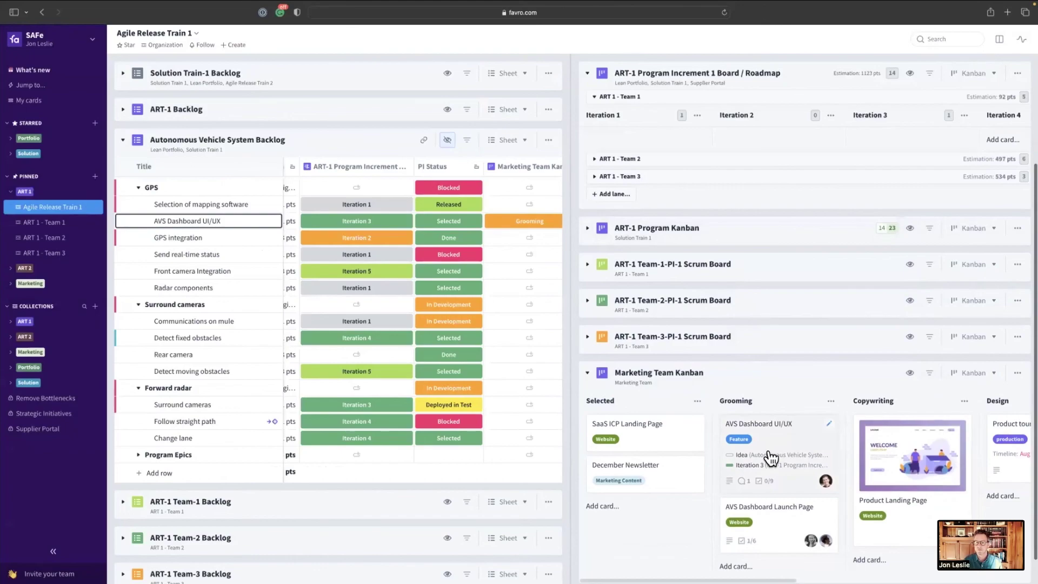
# Move AVS Dashboard UI/UX to Copywriting on the Marketing Team Kanban and check its marketing status in the Autonomous Vehicle System Backlog
pyautogui.moveTo(770, 458); pyautogui.dragTo(885, 448)
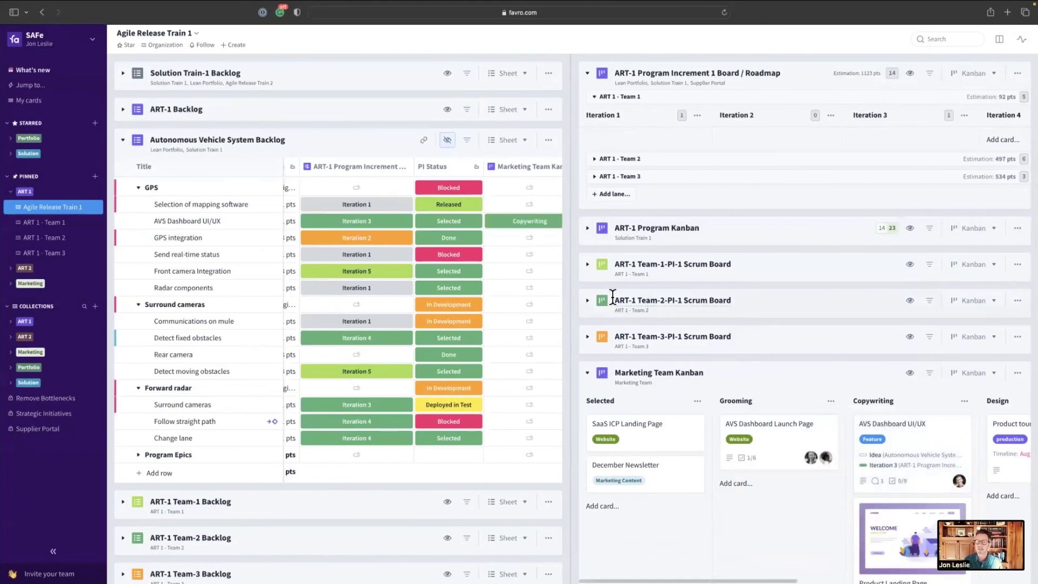
pyautogui.hscroll(2, 525, 228)
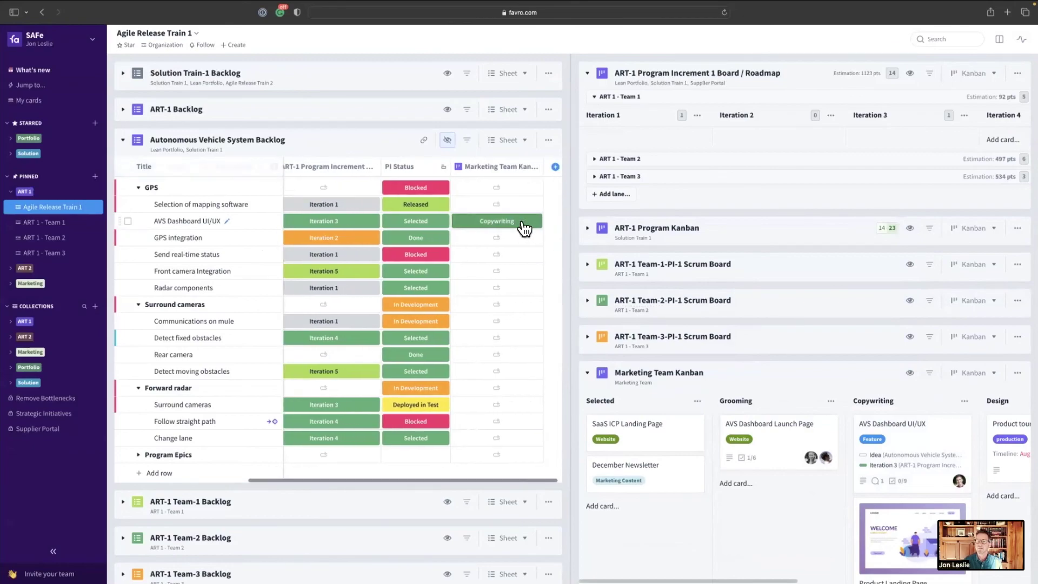